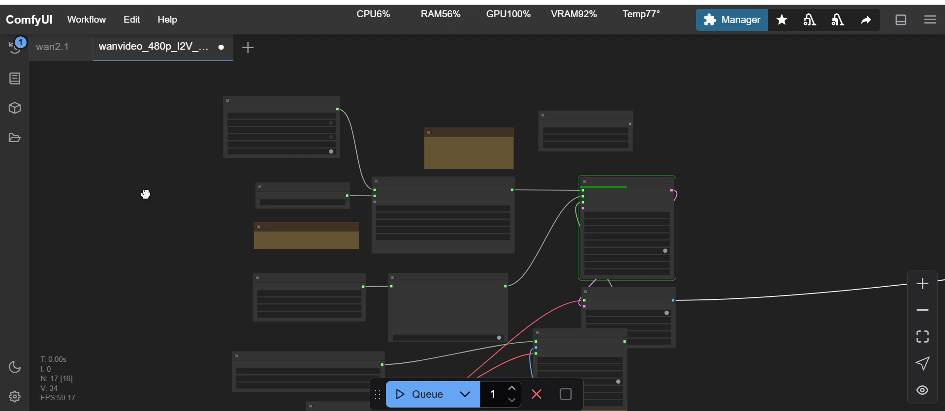
# Pan around the wanvideo_480p_I2V workflow to reveal the Torch Compile and Empty Embeds nodes
pyautogui.moveTo(146, 194); pyautogui.dragTo(136, 166)
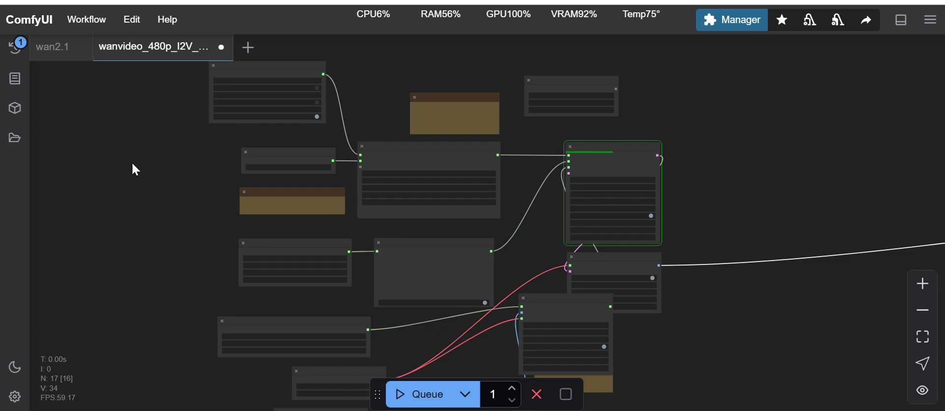
pyautogui.moveTo(131, 251); pyautogui.dragTo(142, 223)
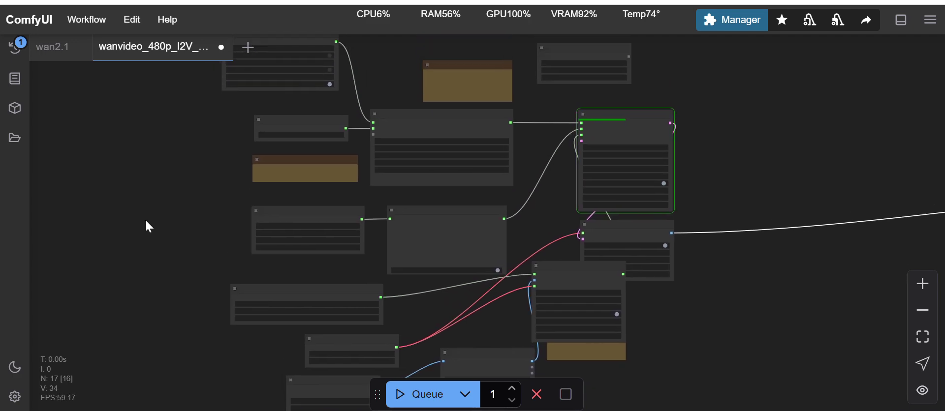
pyautogui.scroll(5, 147, 219)
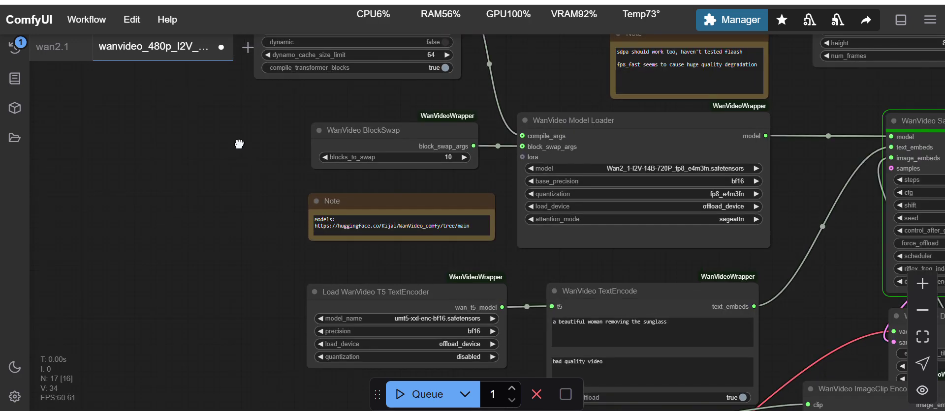
pyautogui.moveTo(239, 144); pyautogui.dragTo(139, 233)
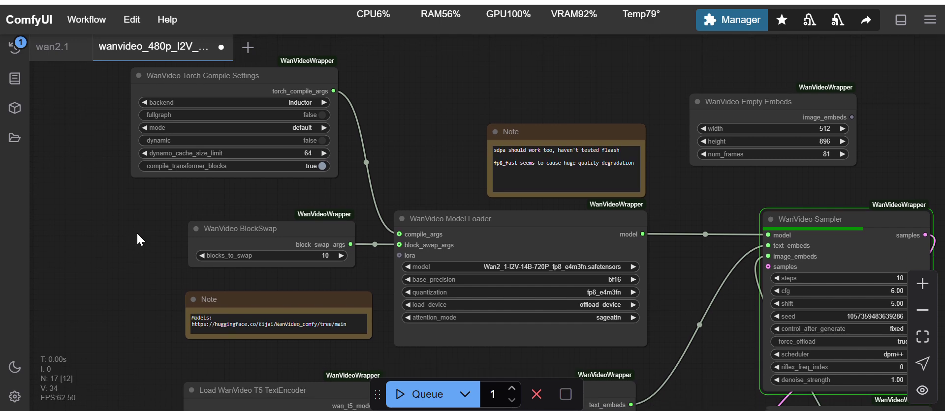
# Zoom in on the WanVideo Model Loader and pan until the WanVideo Sampler is visible
pyautogui.scroll(-4, 112, 185)
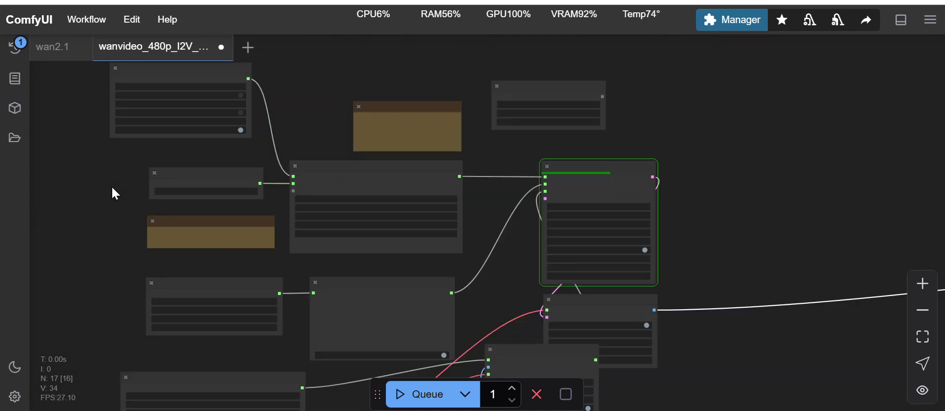
pyautogui.moveTo(112, 206); pyautogui.dragTo(205, 208)
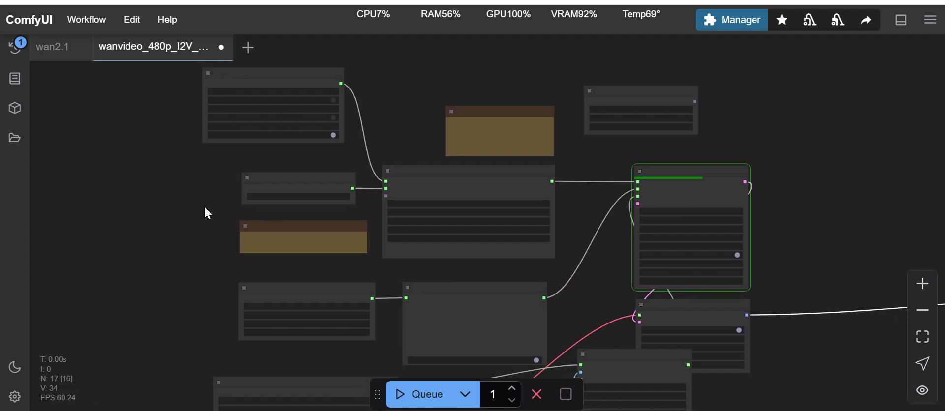
pyautogui.scroll(6, 282, 166)
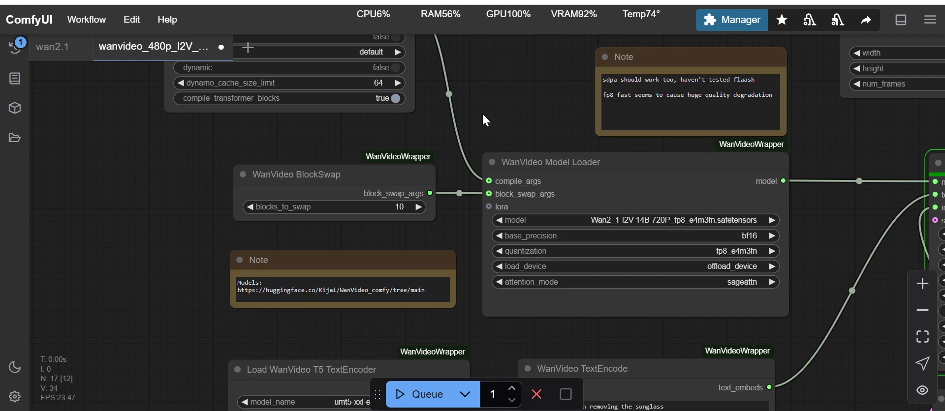
pyautogui.moveTo(509, 104); pyautogui.dragTo(405, 95)
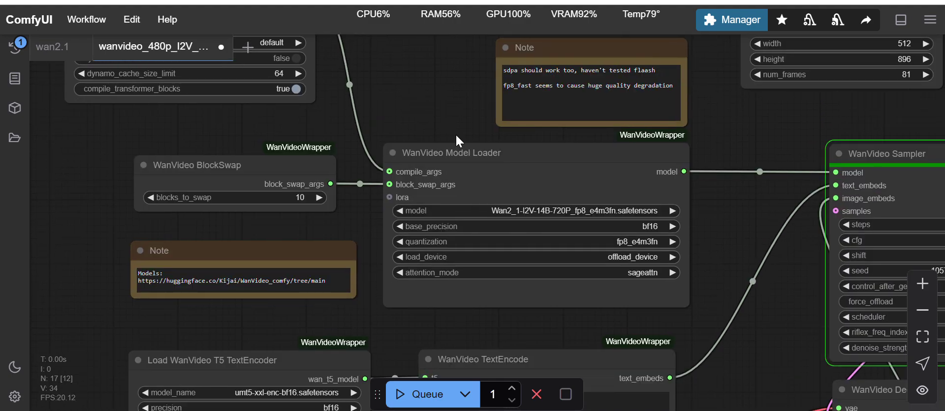
pyautogui.click(462, 152)
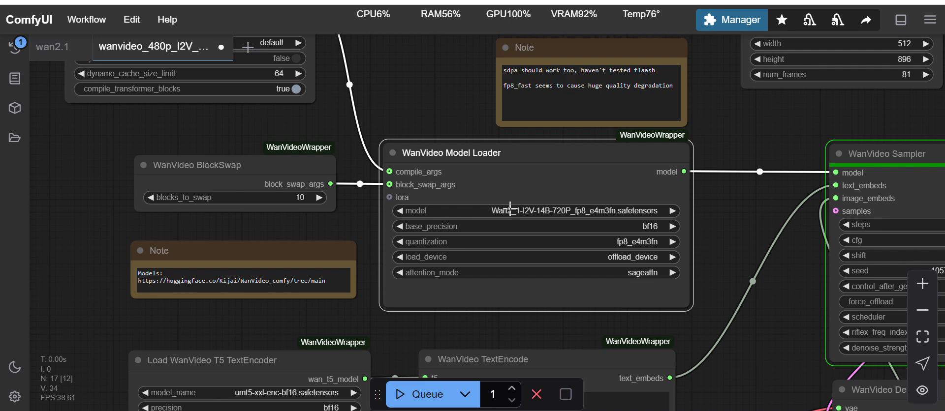
pyautogui.click(590, 210)
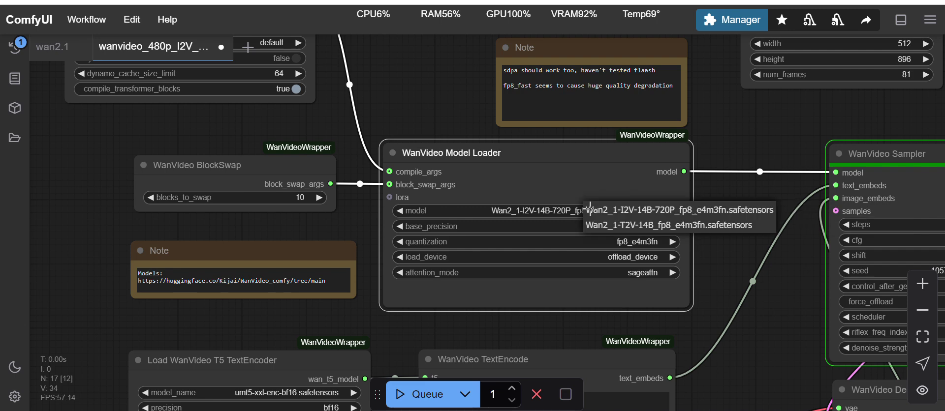
pyautogui.click(550, 212)
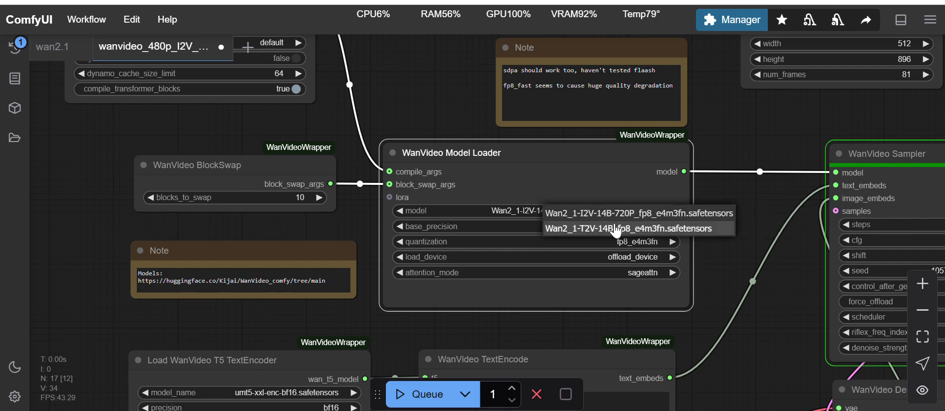
pyautogui.click(520, 209)
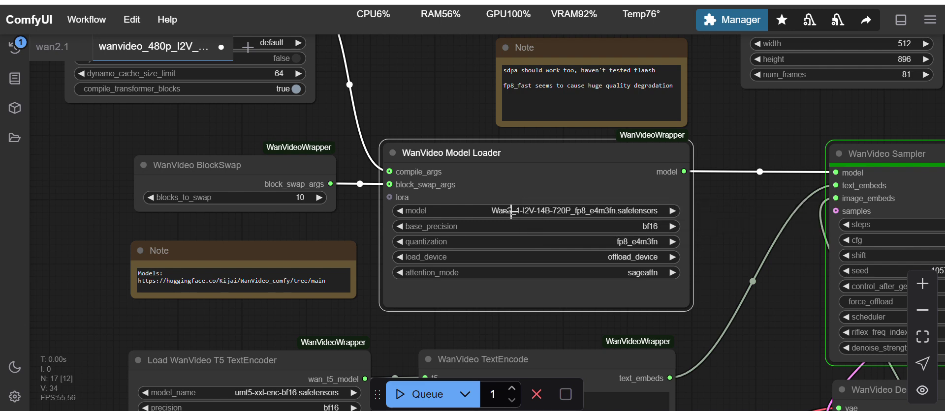
pyautogui.click(542, 212)
pyautogui.click(542, 213)
pyautogui.click(523, 211)
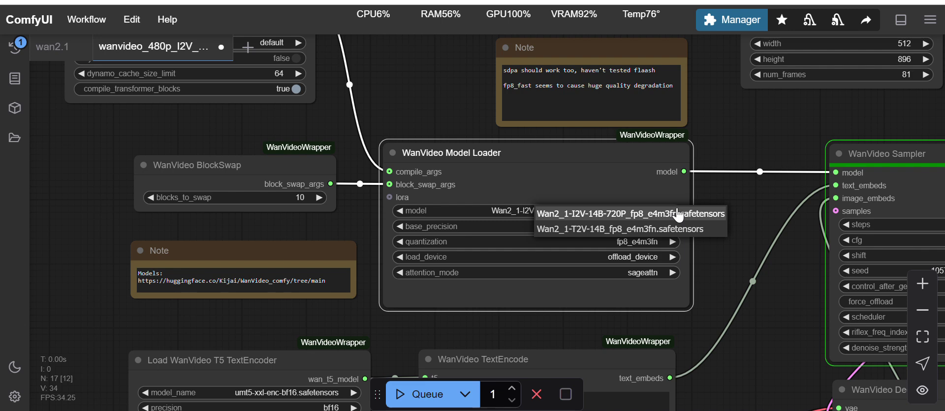
pyautogui.click(454, 125)
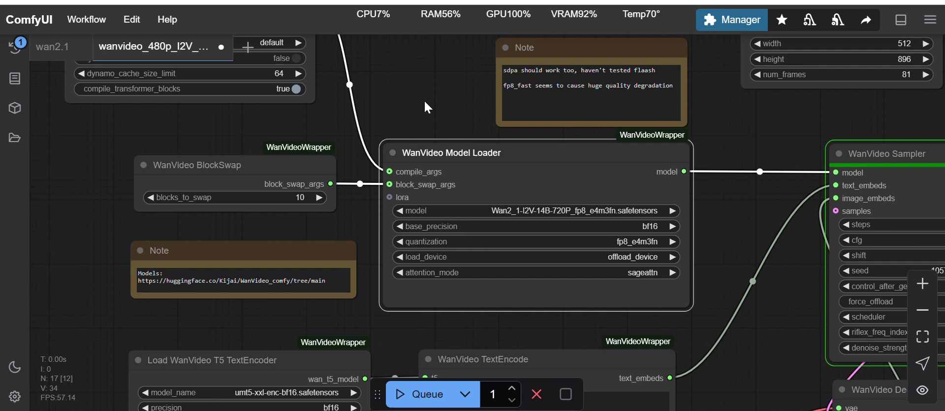
# Scroll down to the text encoders and shift the Load WanVideo T5 TextEncoder node slightly left
pyautogui.scroll(-2, 424, 99)
pyautogui.hscroll(-2, 424, 99)
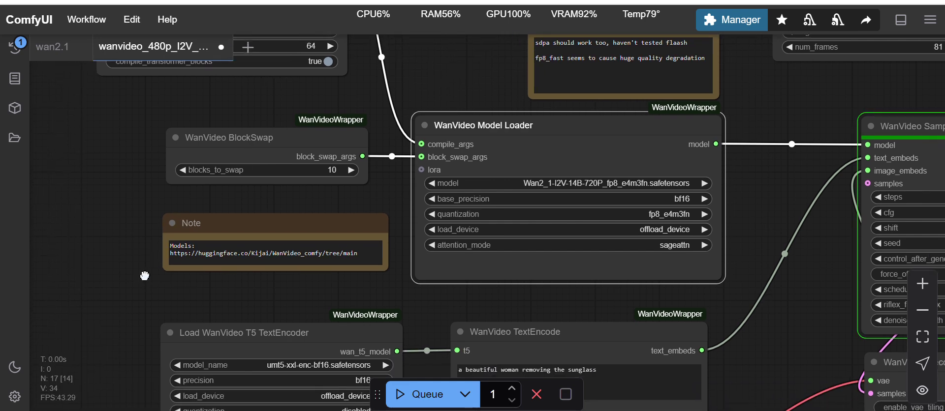
pyautogui.scroll(-4, 147, 270)
pyautogui.hscroll(-1, 148, 271)
pyautogui.scroll(-2, 152, 184)
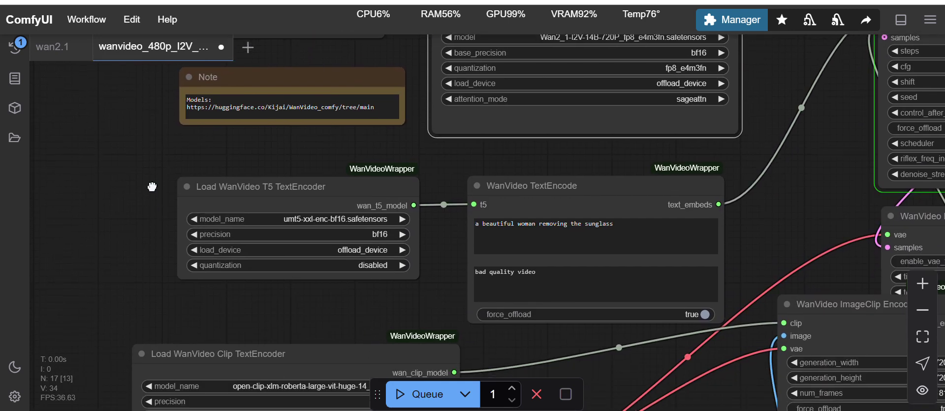
pyautogui.scroll(-1, 143, 235)
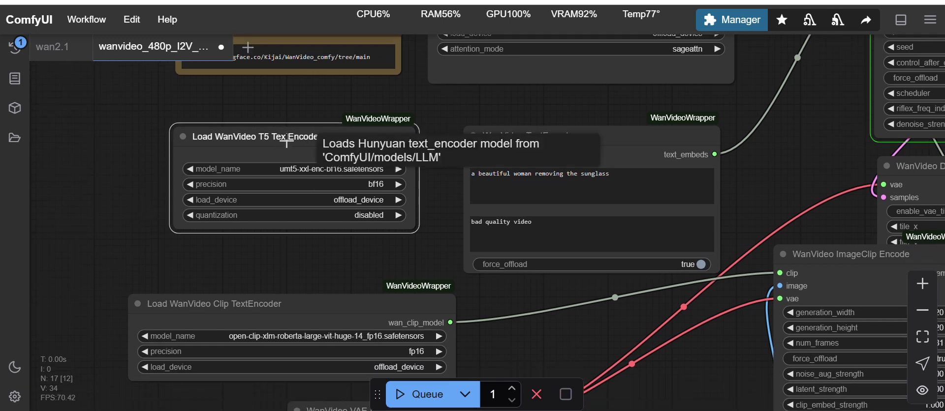
pyautogui.moveTo(284, 142); pyautogui.dragTo(253, 139)
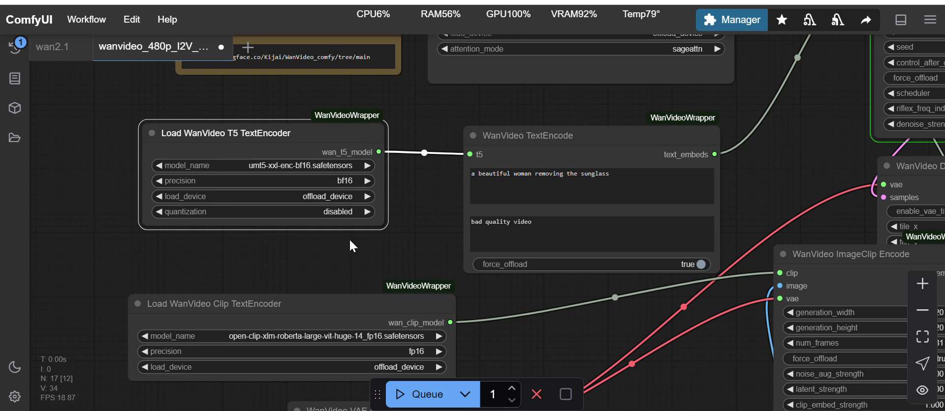
pyautogui.hscroll(2, 415, 188)
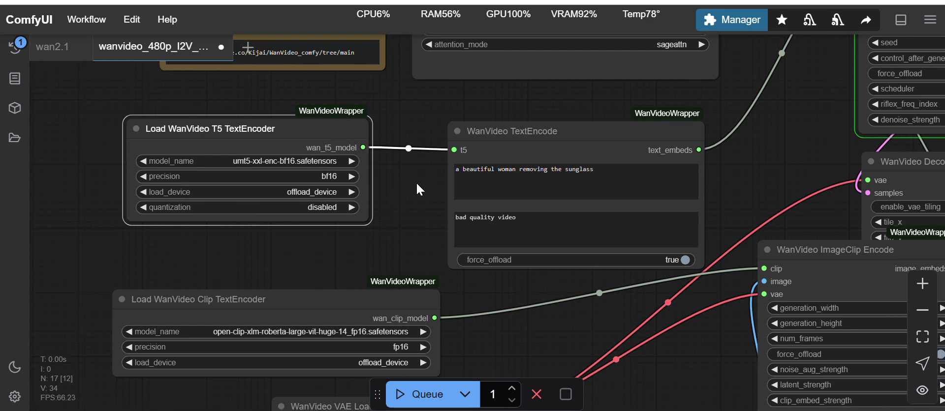
# Select the Load WanVideo Clip TextEncoder node and drag it slightly up-left
pyautogui.click(601, 171)
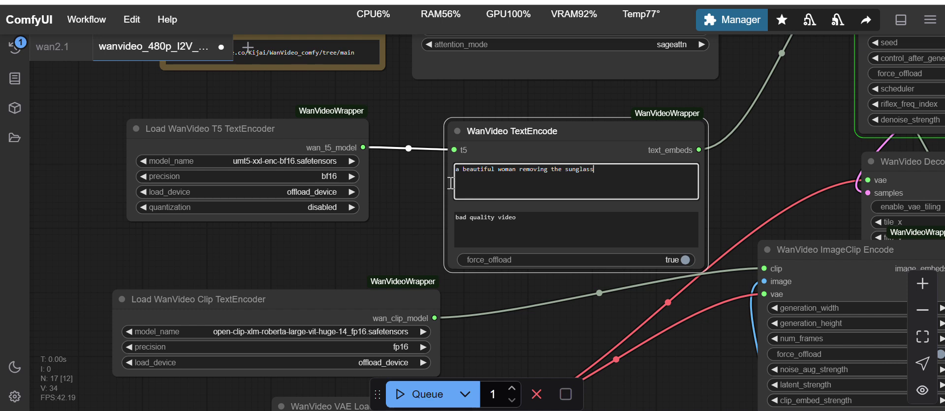
pyautogui.moveTo(406, 201); pyautogui.dragTo(393, 178)
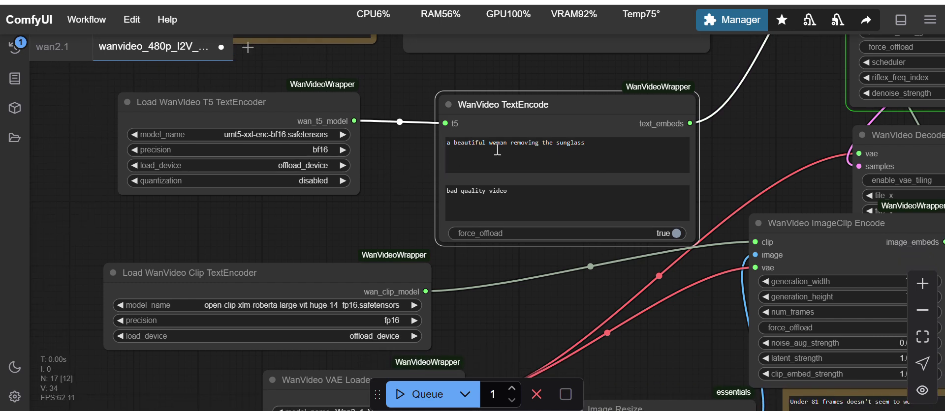
pyautogui.moveTo(384, 211); pyautogui.dragTo(404, 156)
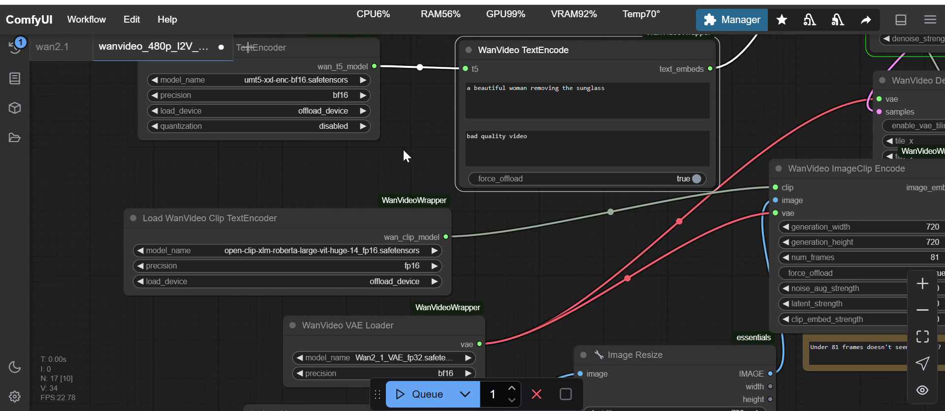
pyautogui.scroll(-1, 215, 322)
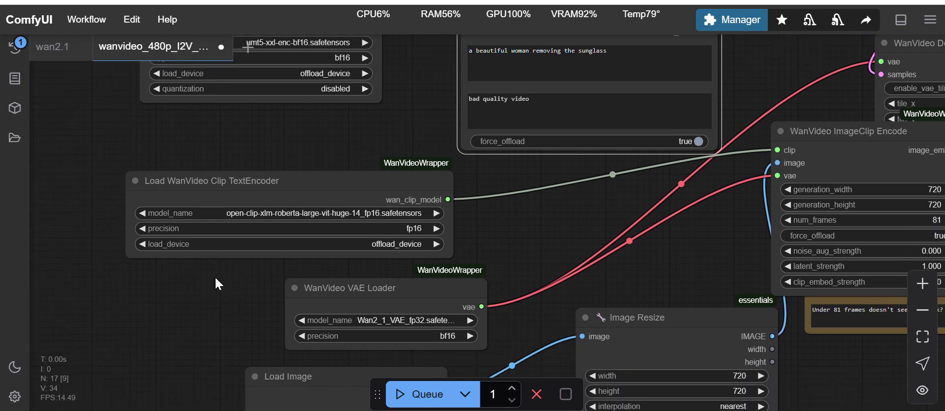
pyautogui.click(252, 183)
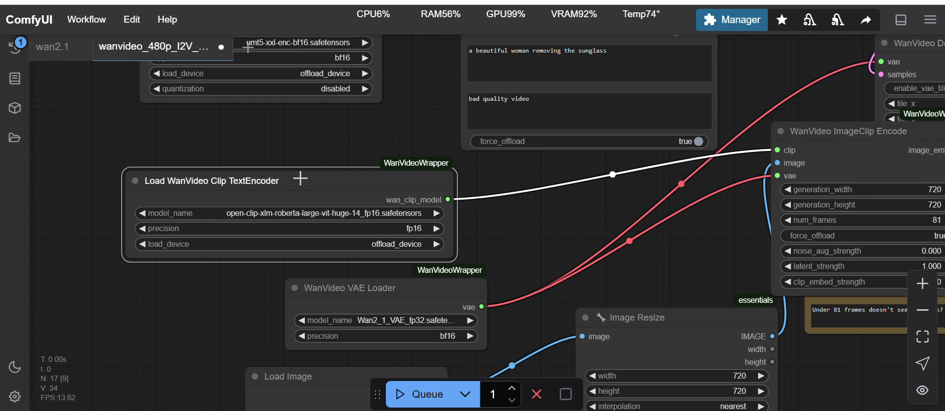
pyautogui.moveTo(300, 178); pyautogui.dragTo(286, 165)
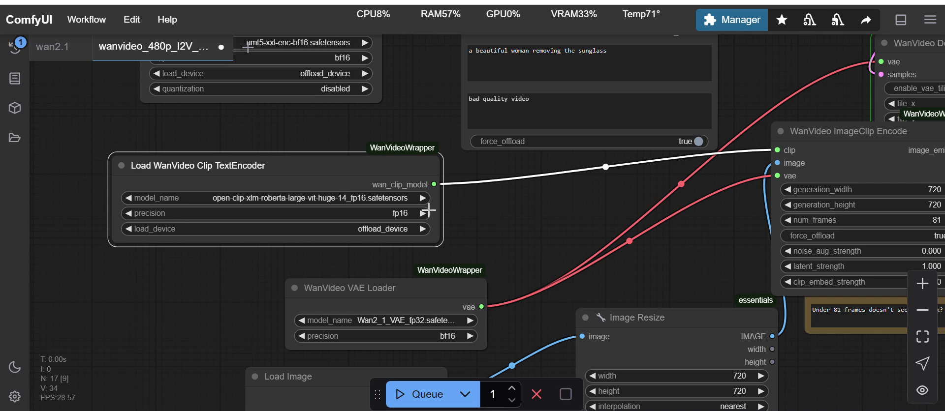
pyautogui.moveTo(482, 215); pyautogui.dragTo(483, 203)
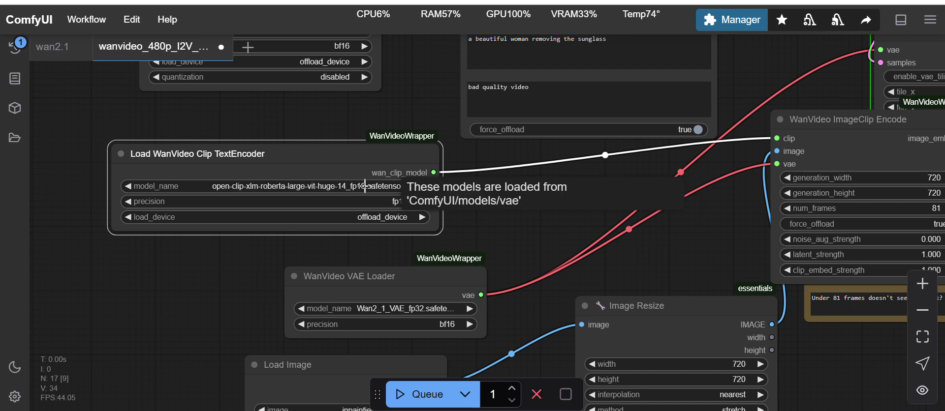
pyautogui.moveTo(238, 260); pyautogui.dragTo(235, 209)
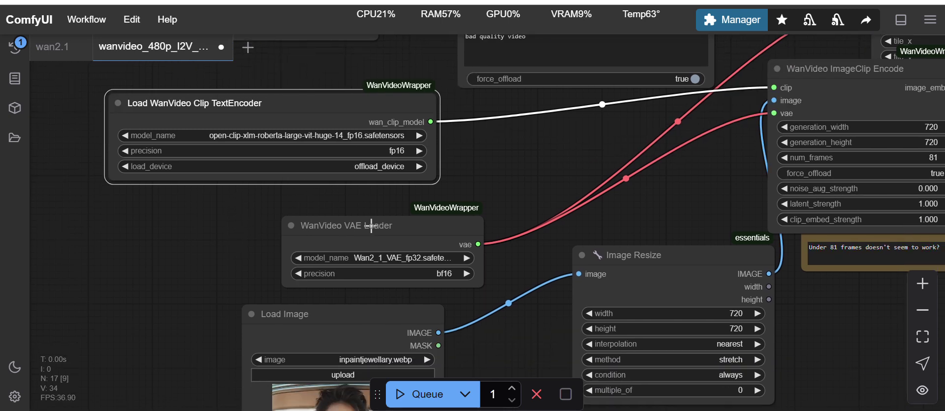
pyautogui.click(358, 217)
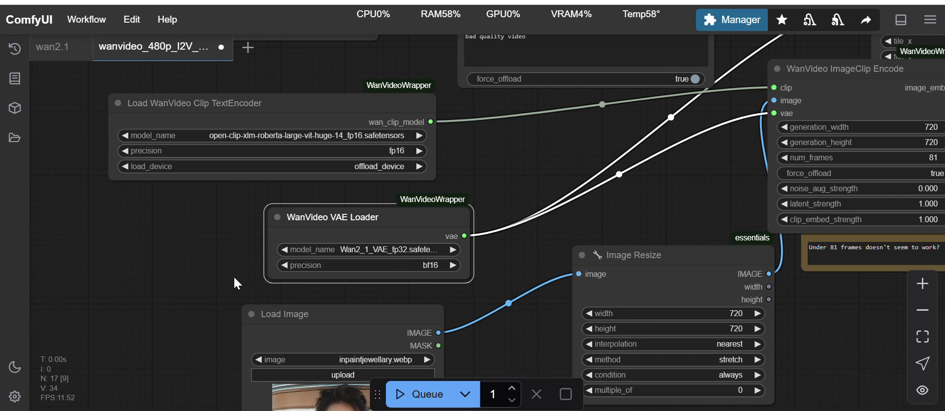
pyautogui.scroll(-4, 181, 304)
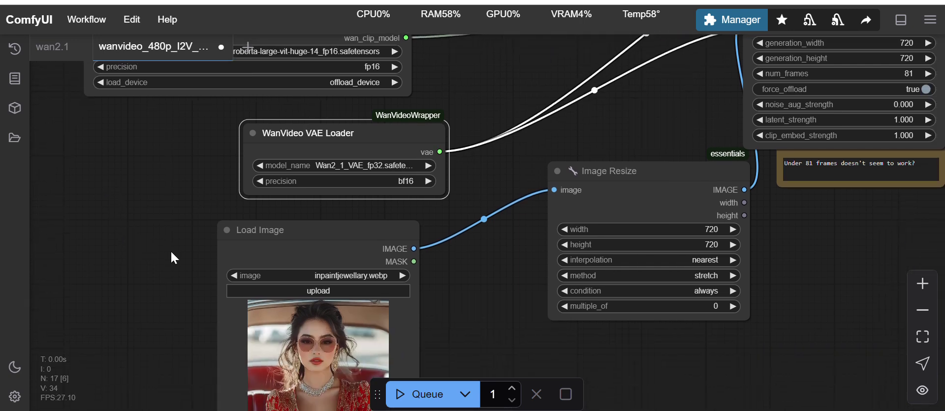
pyautogui.scroll(-6, 412, 296)
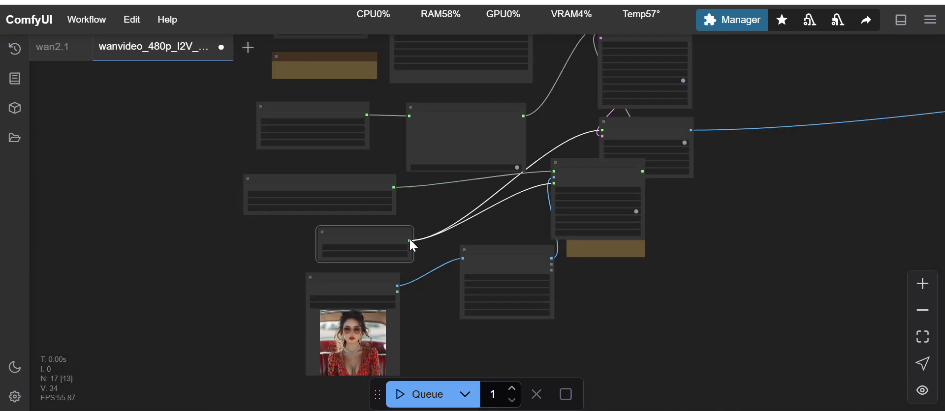
pyautogui.moveTo(389, 89); pyautogui.dragTo(373, 206)
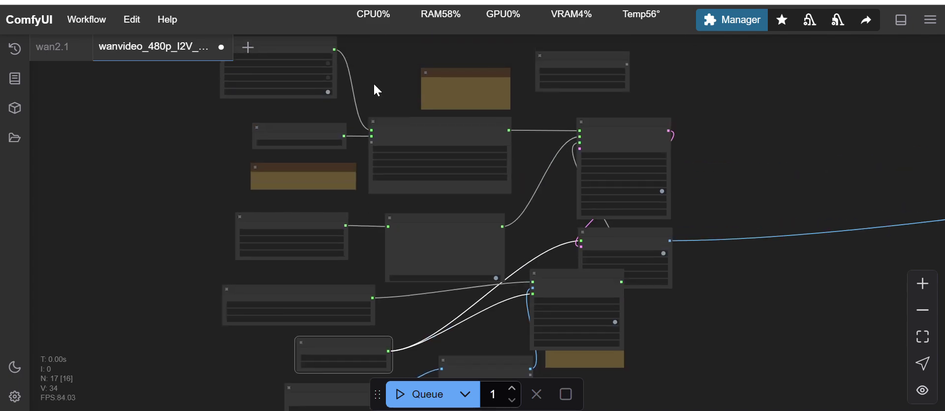
pyautogui.moveTo(377, 90); pyautogui.dragTo(376, 120)
pyautogui.scroll(5, 376, 126)
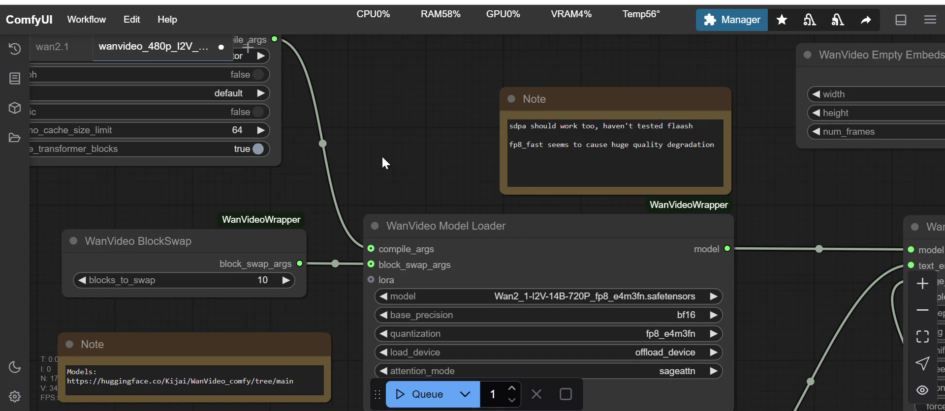
pyautogui.moveTo(383, 158); pyautogui.dragTo(422, 179)
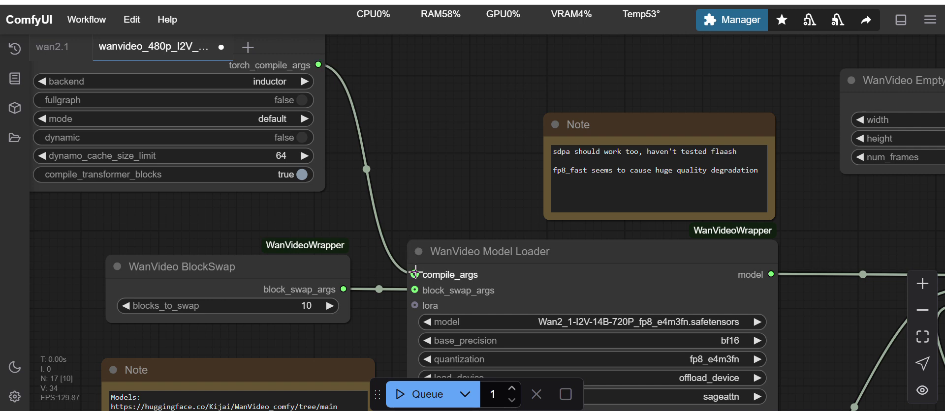
pyautogui.moveTo(429, 151); pyautogui.dragTo(409, 172)
pyautogui.scroll(-3, 409, 172)
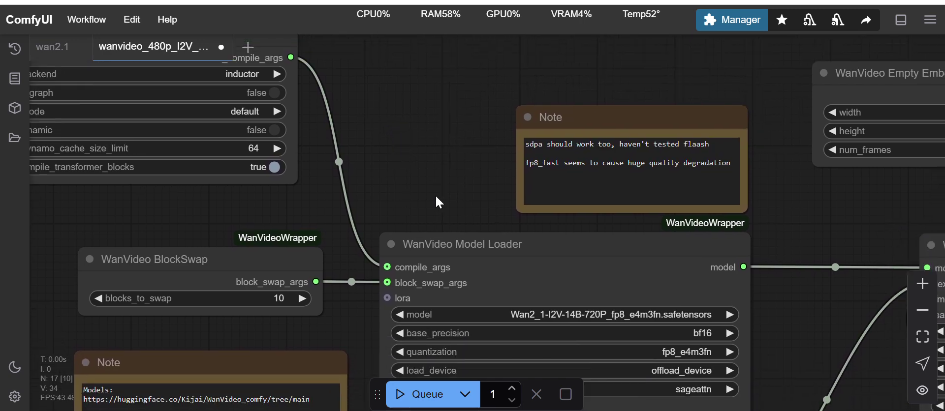
pyautogui.scroll(-5, 399, 174)
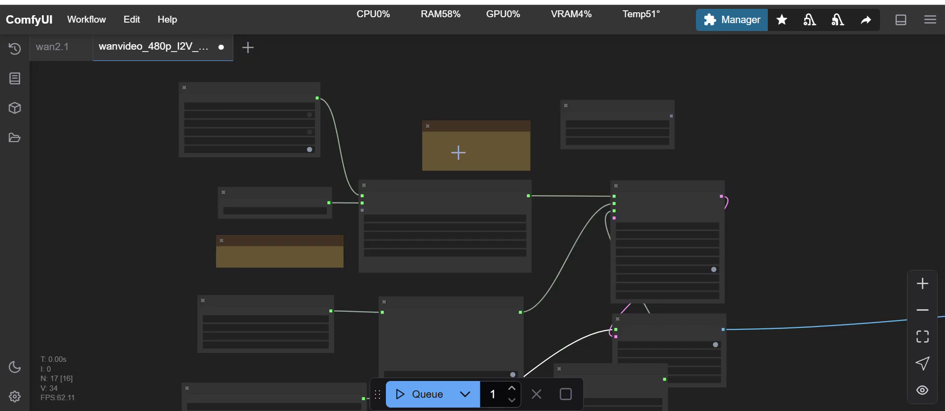
# Pan through the graph past the VAE Loader and Image Resize to the Load Image node
pyautogui.scroll(6, 566, 163)
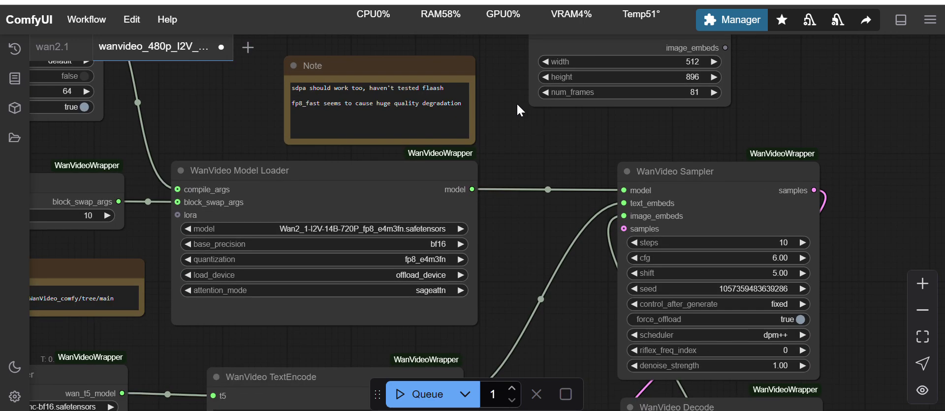
pyautogui.moveTo(519, 122); pyautogui.dragTo(506, 52)
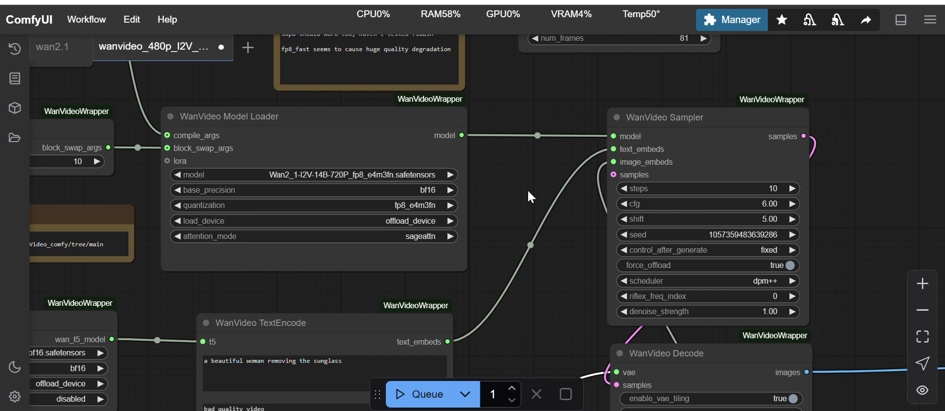
pyautogui.moveTo(528, 189); pyautogui.dragTo(558, 74)
pyautogui.moveTo(535, 225); pyautogui.dragTo(559, 75)
pyautogui.moveTo(323, 255); pyautogui.dragTo(367, 121)
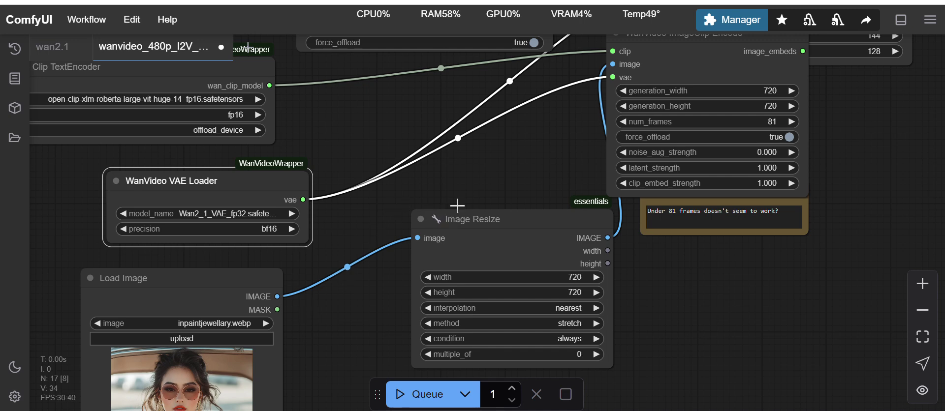
# Move the WanVideo ImageClip Encode node slightly down-right, then view the Sampler and Decode nodes
pyautogui.moveTo(462, 176); pyautogui.dragTo(435, 156)
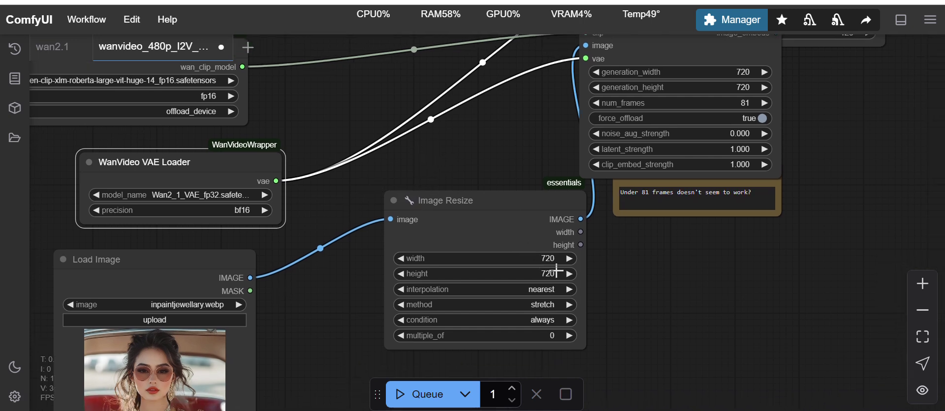
pyautogui.scroll(5, 547, 242)
pyautogui.hscroll(5, 547, 243)
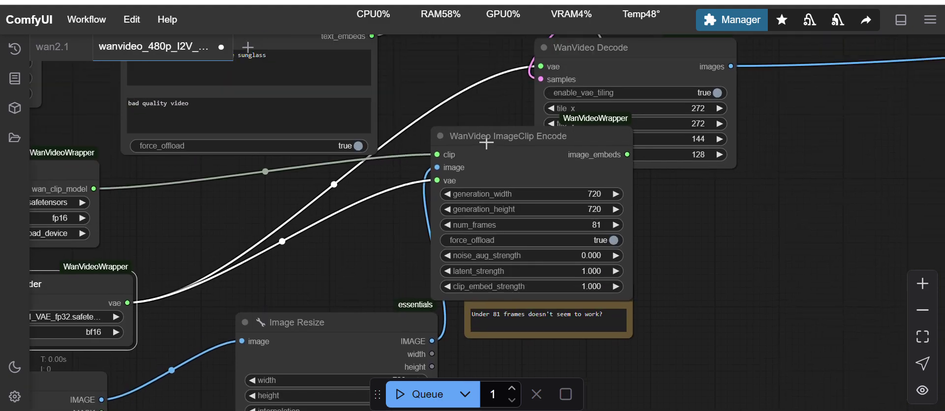
pyautogui.moveTo(483, 136); pyautogui.dragTo(496, 149)
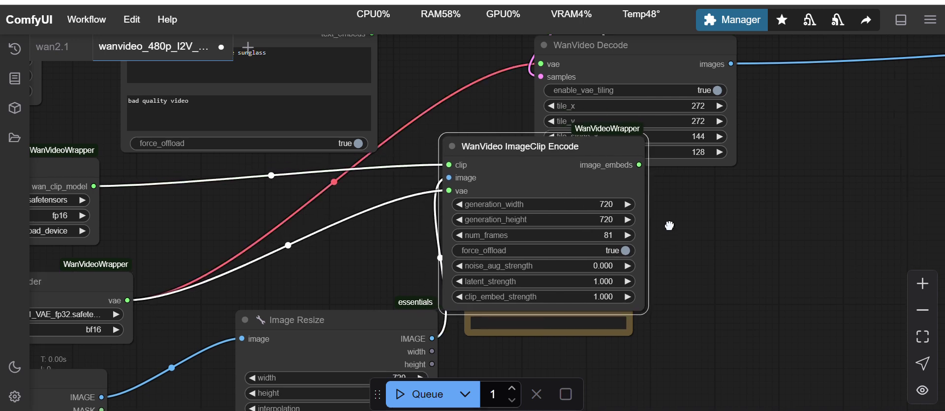
pyautogui.scroll(-1, 671, 232)
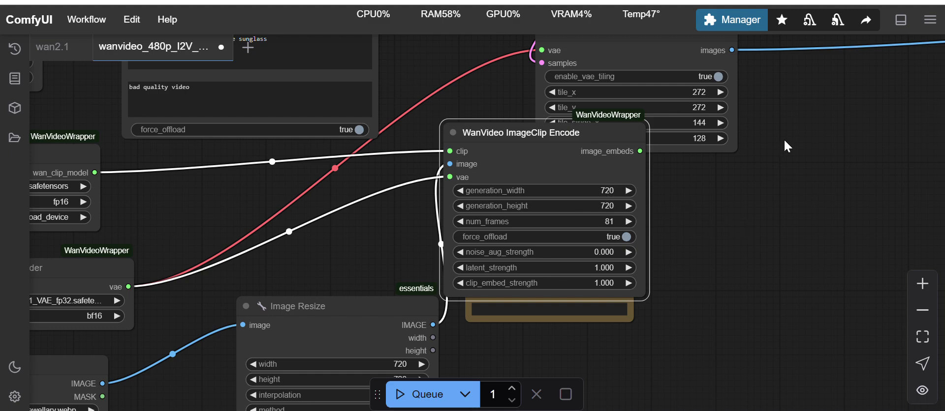
pyautogui.moveTo(783, 131); pyautogui.dragTo(677, 263)
pyautogui.scroll(3, 665, 162)
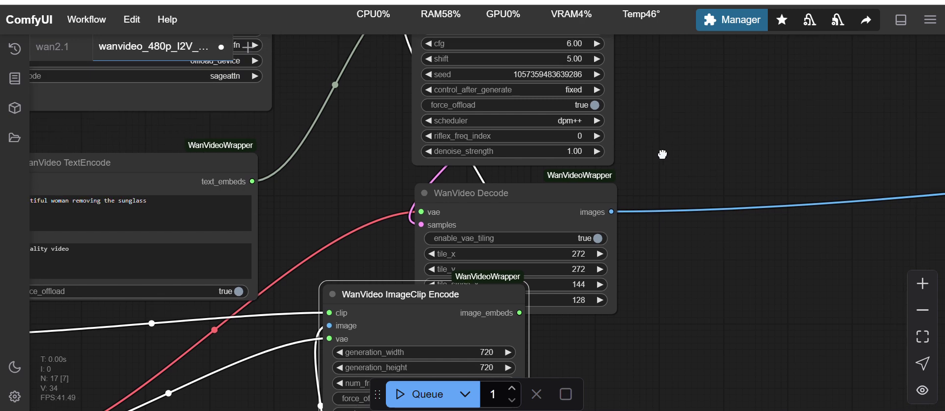
pyautogui.moveTo(662, 128); pyautogui.dragTo(683, 169)
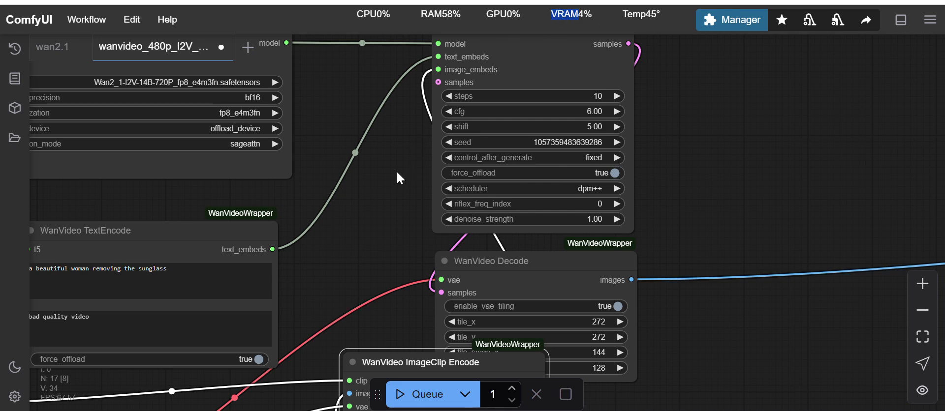
pyautogui.moveTo(324, 109); pyautogui.dragTo(421, 115)
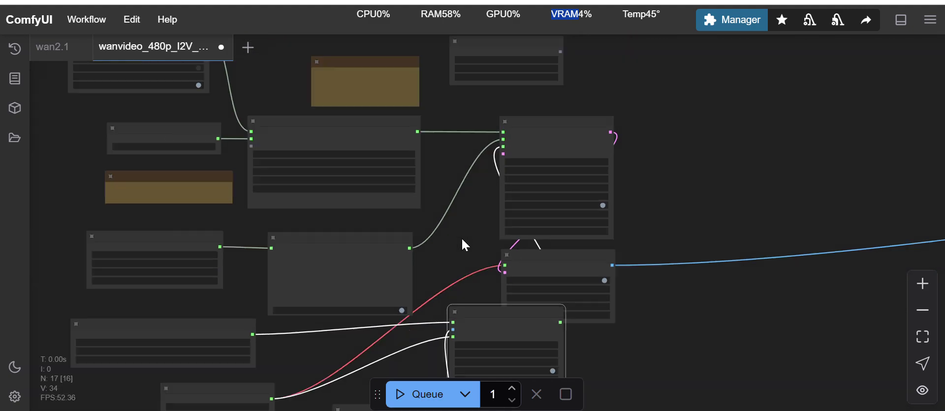
pyautogui.scroll(-2, 461, 237)
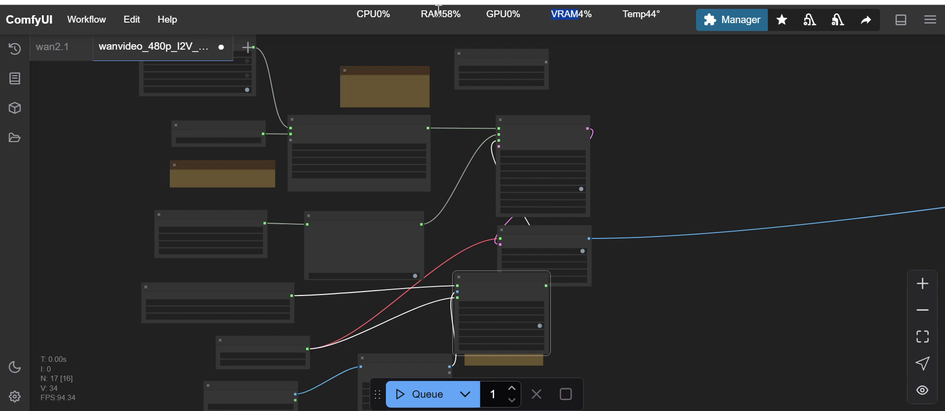
pyautogui.moveTo(641, 267); pyautogui.dragTo(389, 142)
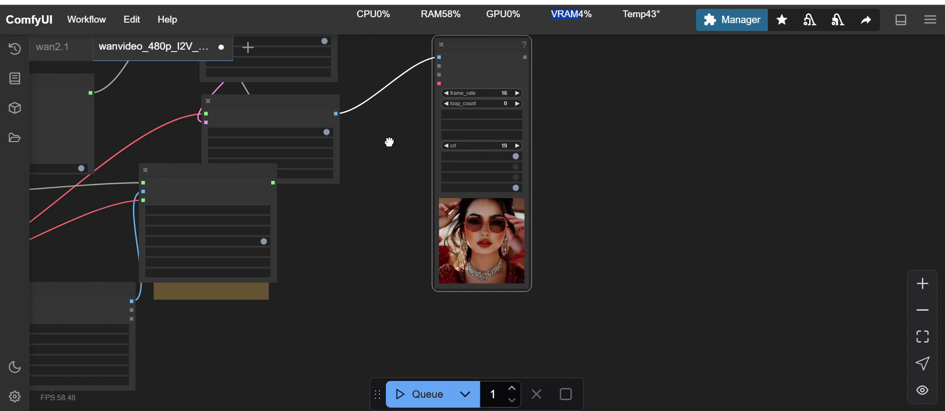
pyautogui.scroll(5, 432, 151)
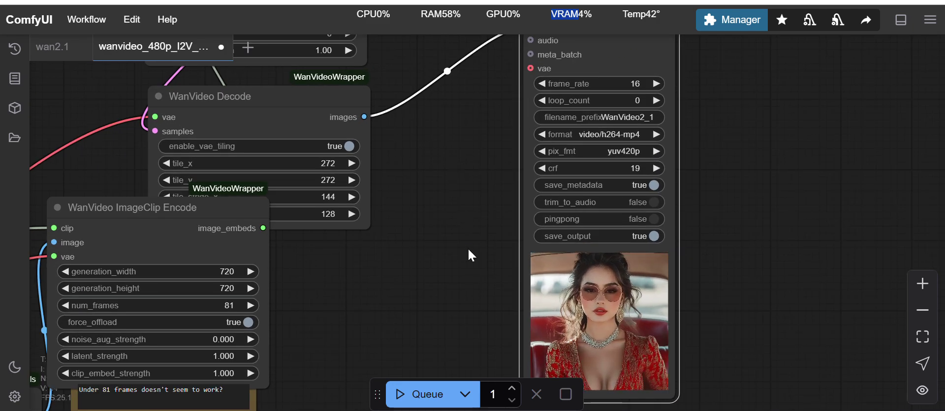
pyautogui.moveTo(469, 250); pyautogui.dragTo(461, 177)
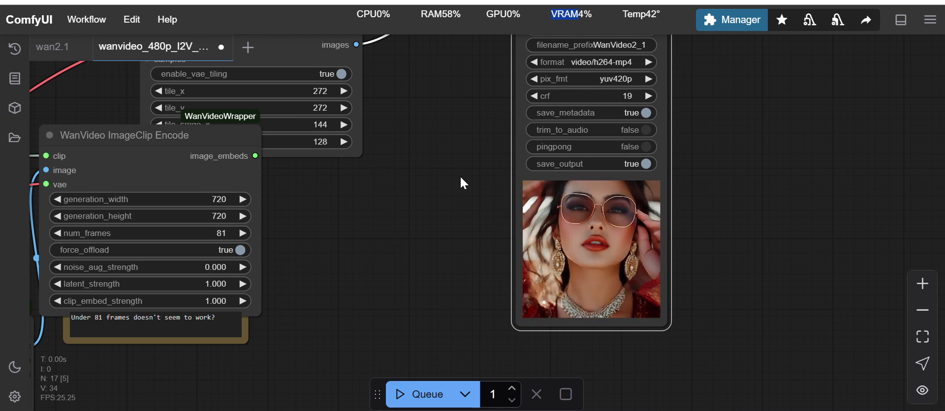
pyautogui.scroll(-10, 437, 213)
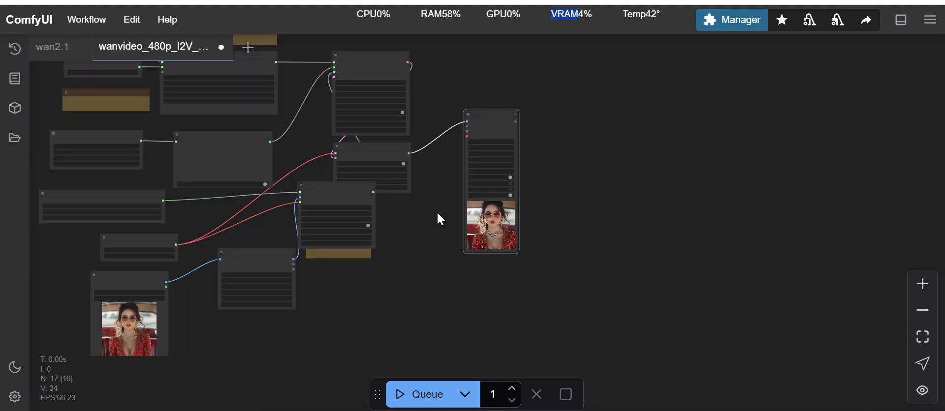
pyautogui.moveTo(186, 219); pyautogui.dragTo(335, 249)
pyautogui.scroll(7, 334, 249)
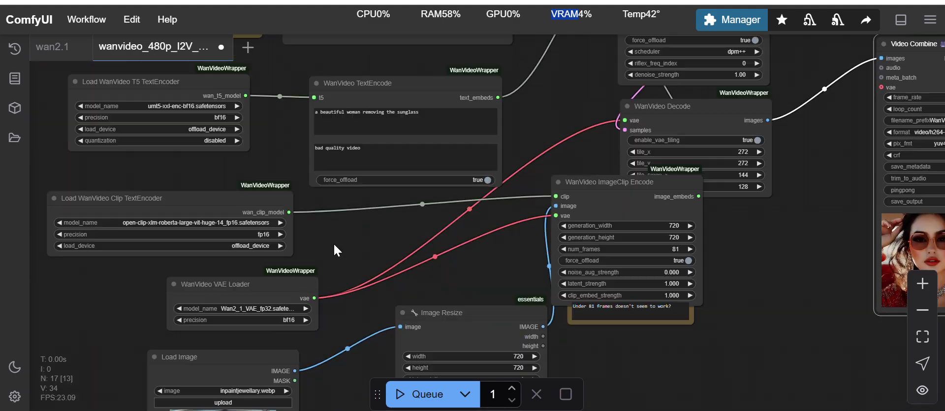
pyautogui.scroll(2, 333, 245)
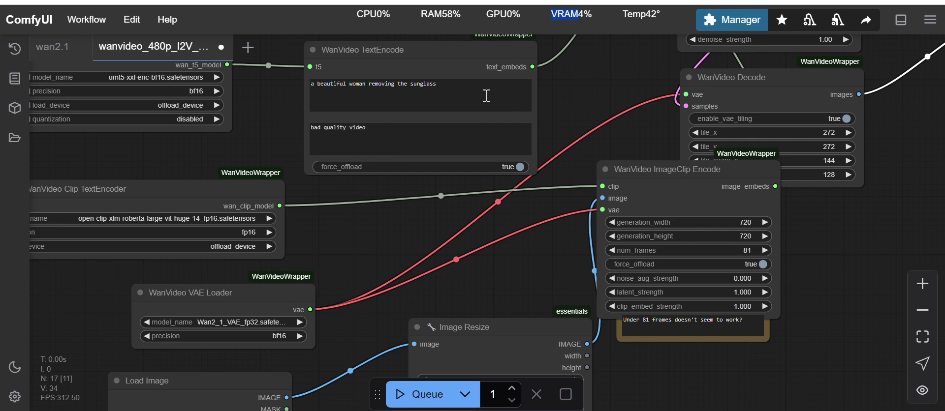
pyautogui.moveTo(583, 88); pyautogui.dragTo(606, 139)
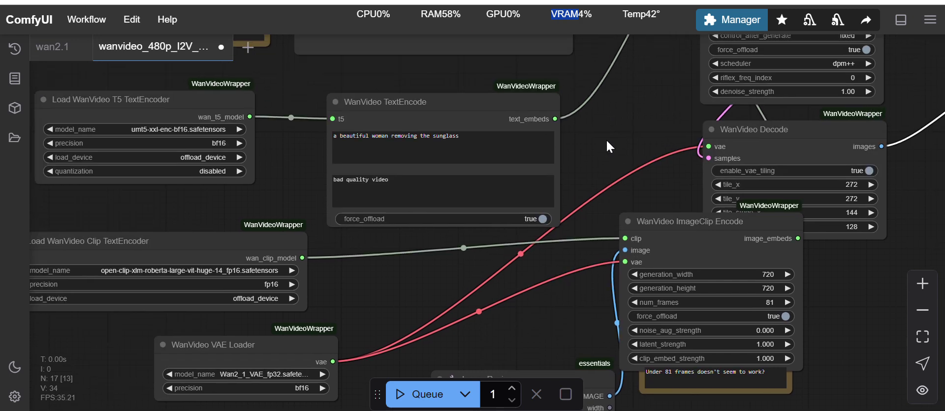
pyautogui.scroll(6, 607, 138)
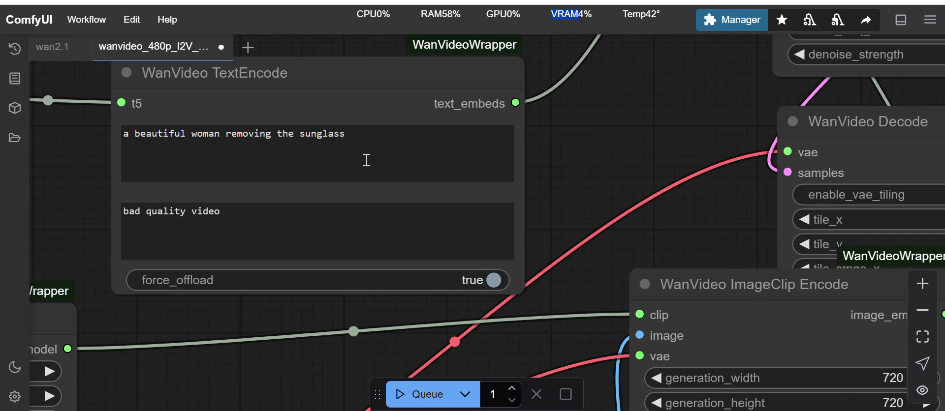
pyautogui.scroll(-7, 603, 142)
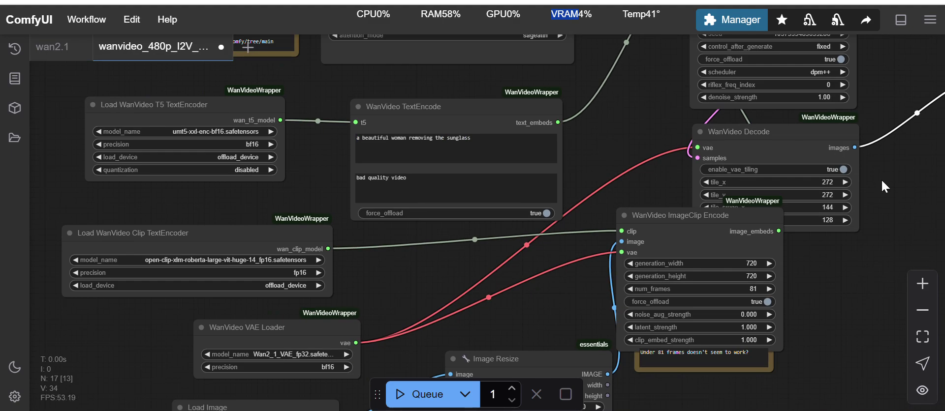
pyautogui.moveTo(882, 180); pyautogui.dragTo(370, 190)
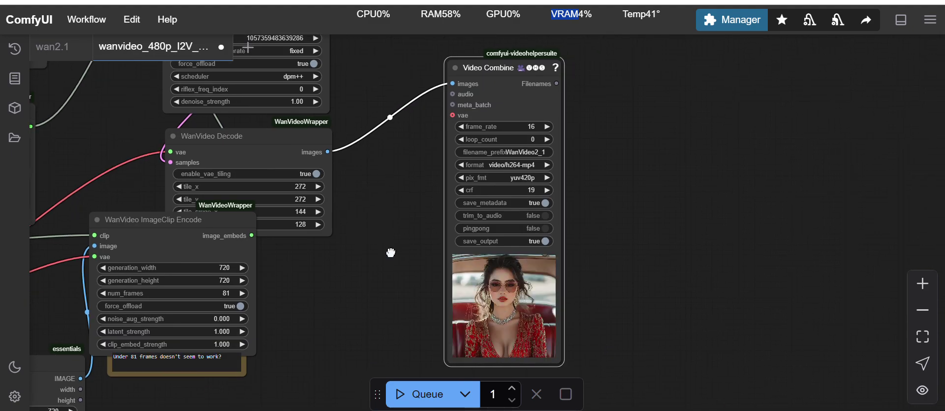
pyautogui.moveTo(391, 253); pyautogui.dragTo(383, 182)
pyautogui.scroll(8, 383, 182)
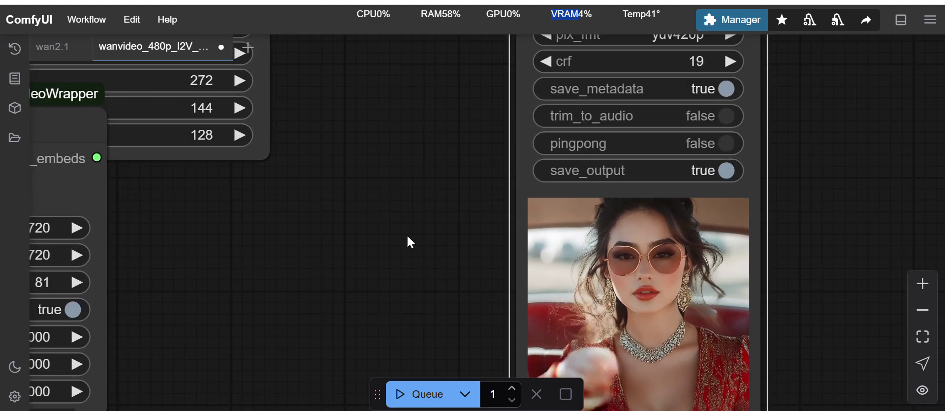
# Pan and zoom out until the ImageClip Encode's 720×720, 81-frame settings sit beside the video preview
pyautogui.moveTo(411, 241); pyautogui.dragTo(376, 198)
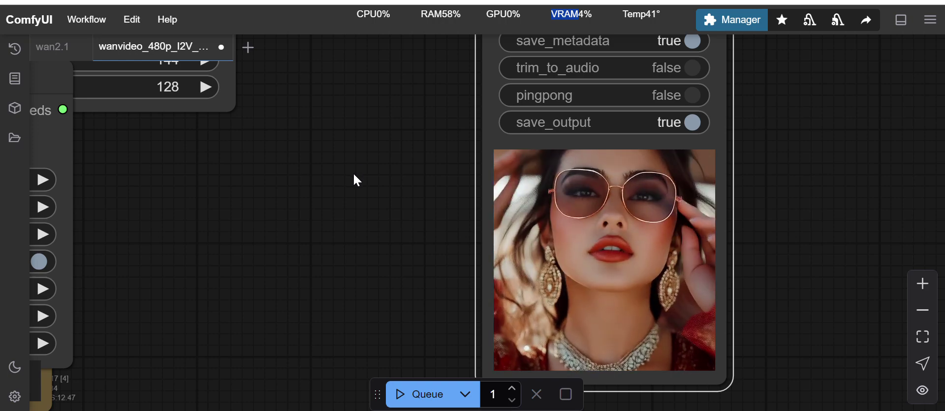
pyautogui.moveTo(268, 193); pyautogui.dragTo(407, 213)
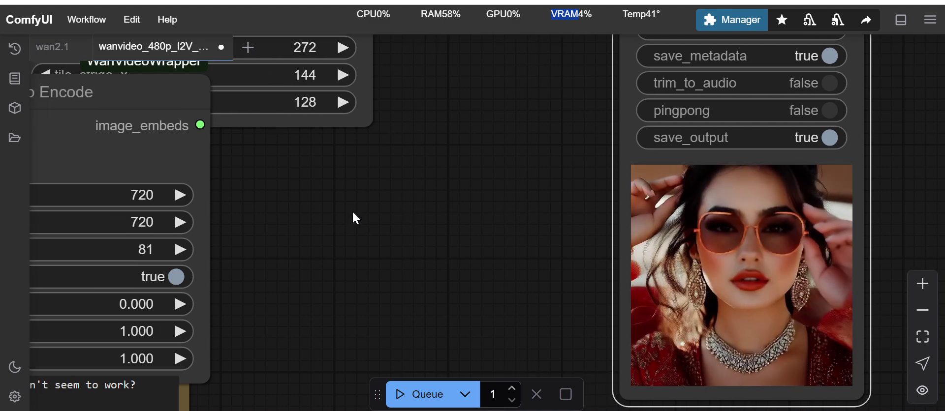
pyautogui.moveTo(334, 224); pyautogui.dragTo(464, 180)
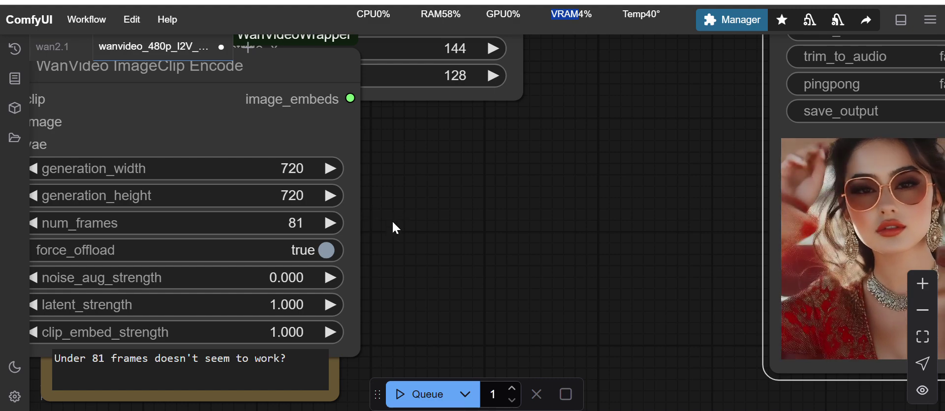
pyautogui.moveTo(464, 228); pyautogui.dragTo(589, 201)
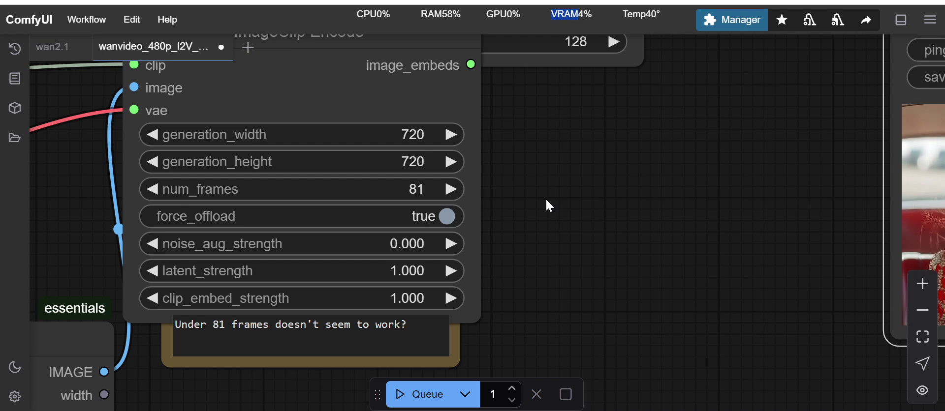
pyautogui.scroll(-4, 545, 198)
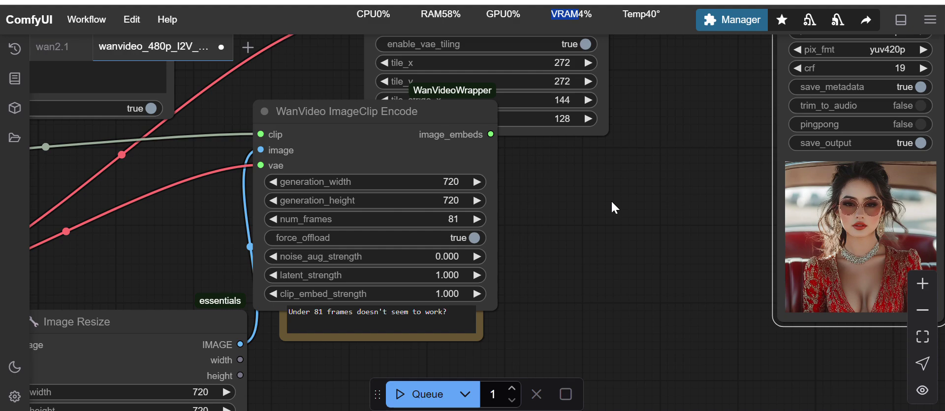
pyautogui.moveTo(614, 207); pyautogui.dragTo(536, 246)
pyautogui.scroll(-2, 536, 247)
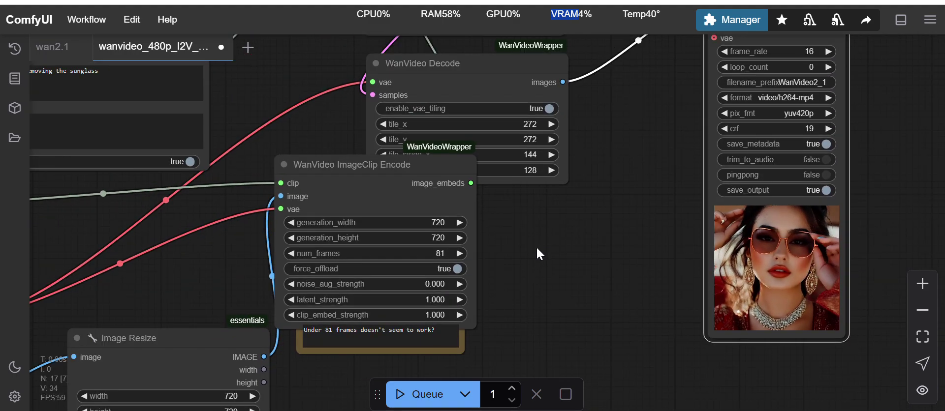
pyautogui.moveTo(532, 238); pyautogui.dragTo(583, 218)
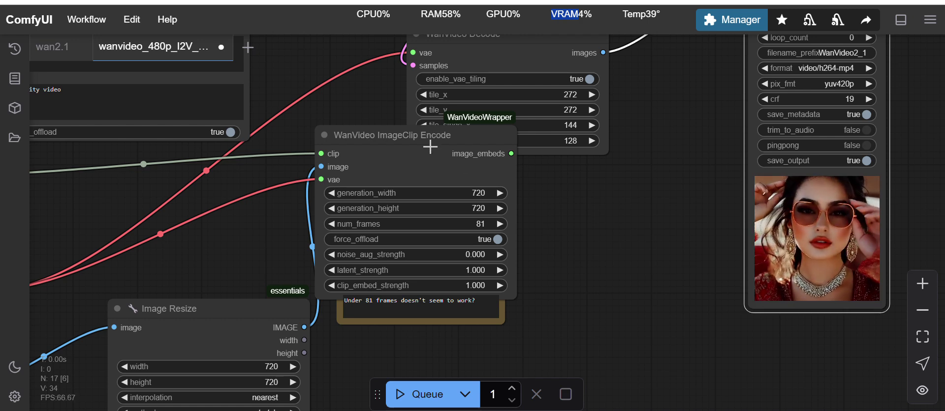
pyautogui.moveTo(430, 147); pyautogui.dragTo(427, 162)
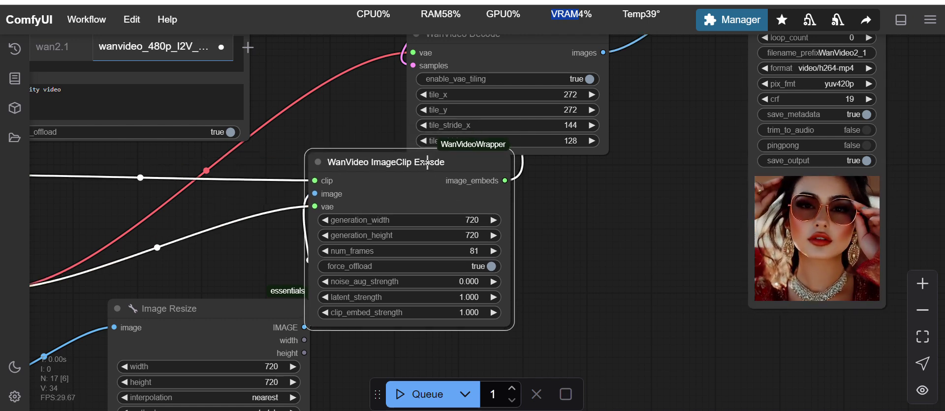
pyautogui.click(642, 180)
pyautogui.moveTo(370, 117); pyautogui.dragTo(412, 120)
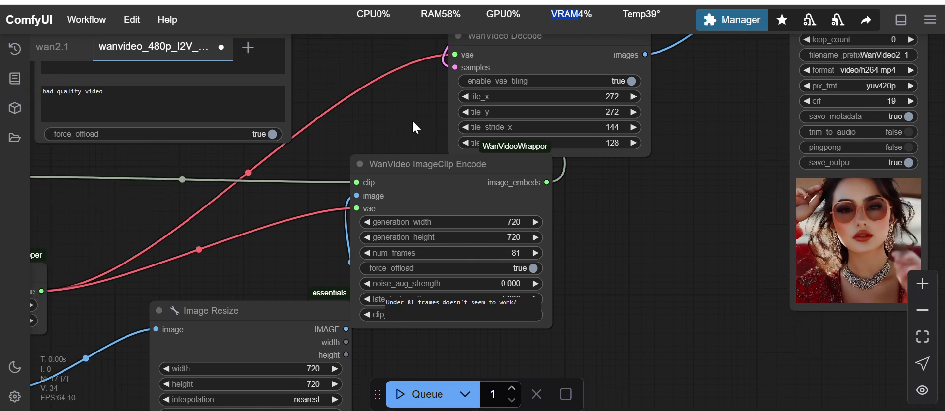
pyautogui.click(513, 222)
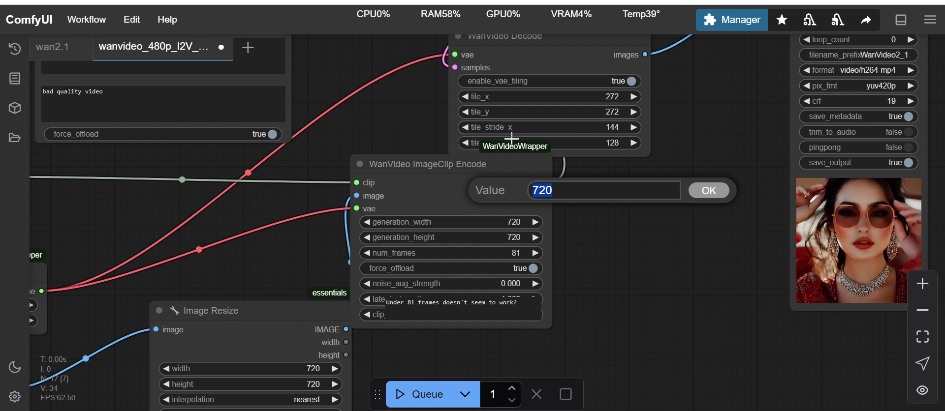
pyautogui.click(517, 253)
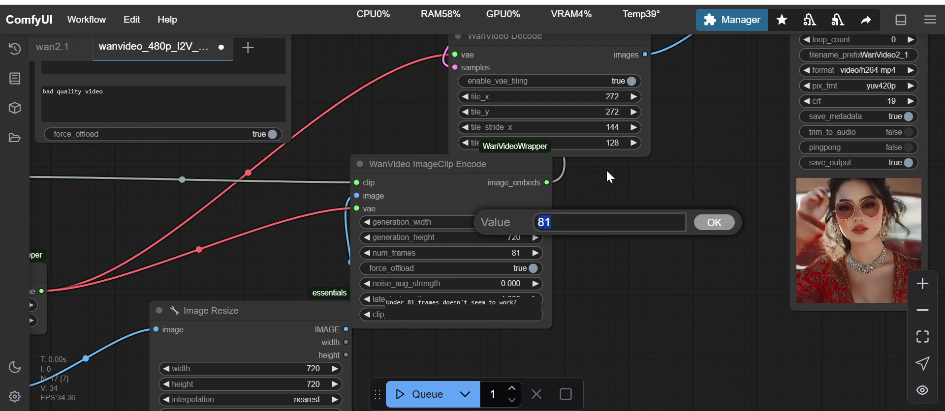
pyautogui.click(638, 171)
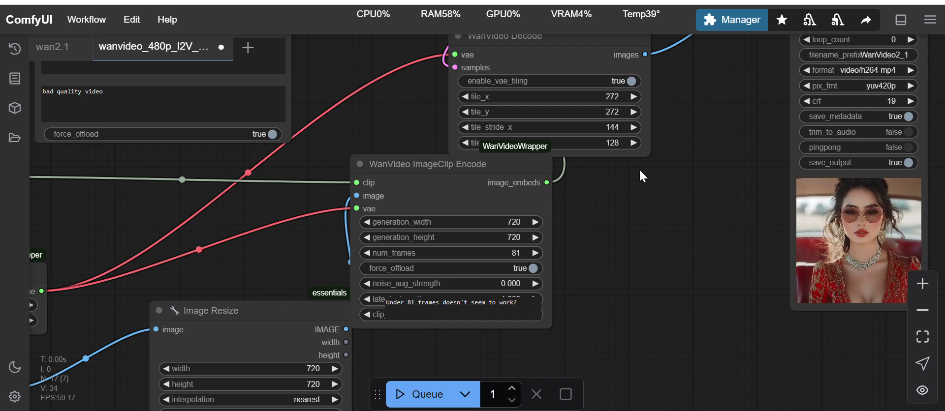
# Pan up to the Image Resize node and the Load Image node's picture
pyautogui.scroll(-6, 492, 320)
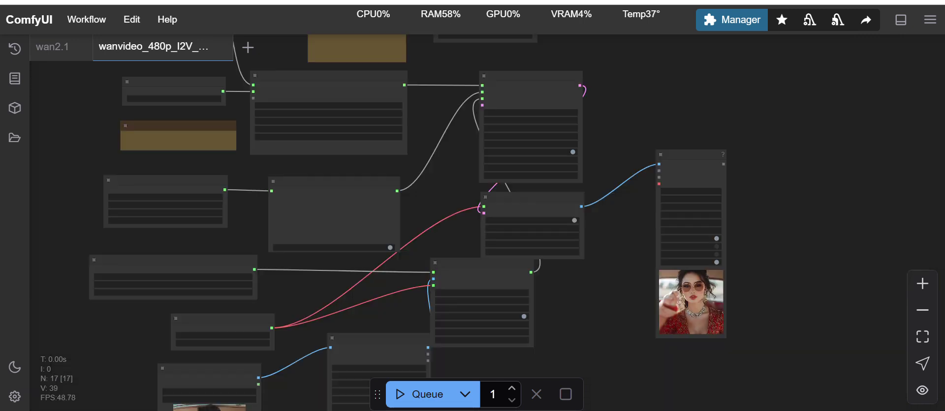
pyautogui.scroll(3, 507, 99)
pyautogui.scroll(3, 507, 90)
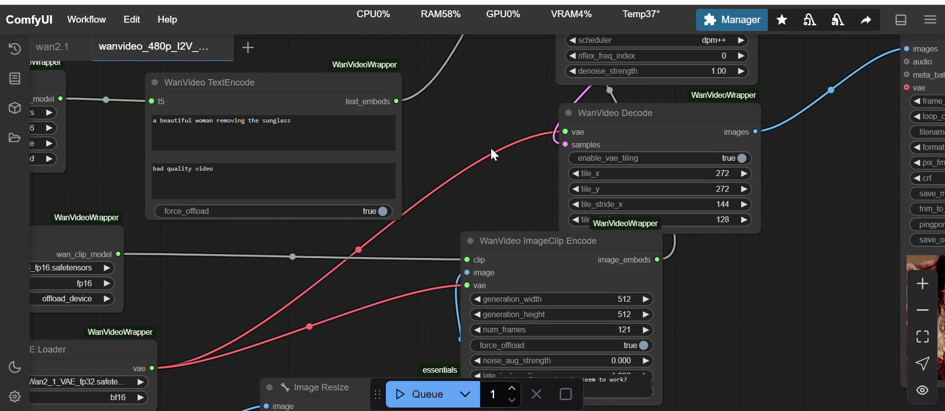
pyautogui.scroll(-3, 491, 205)
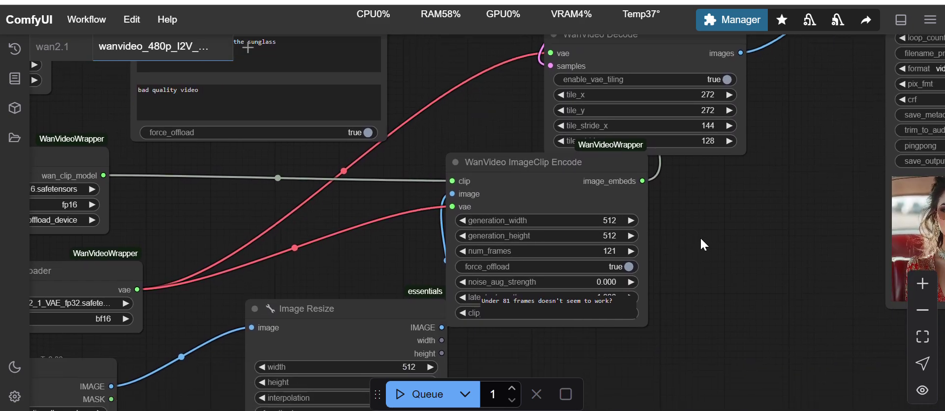
pyautogui.moveTo(701, 239); pyautogui.dragTo(699, 184)
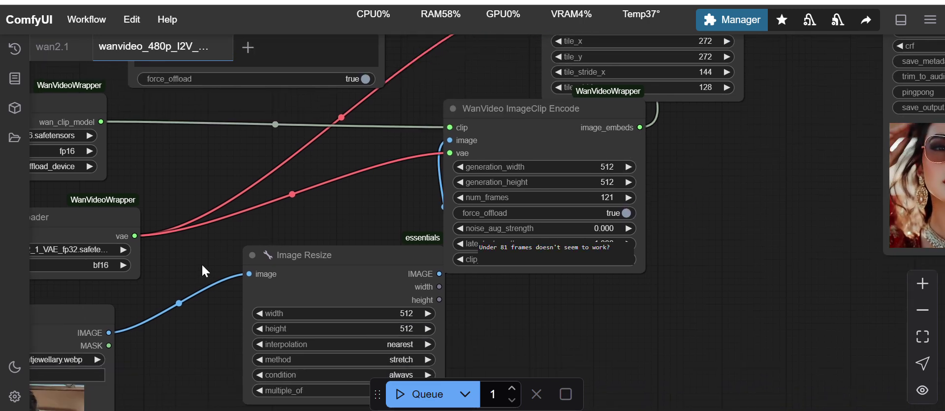
pyautogui.moveTo(254, 224); pyautogui.dragTo(362, 109)
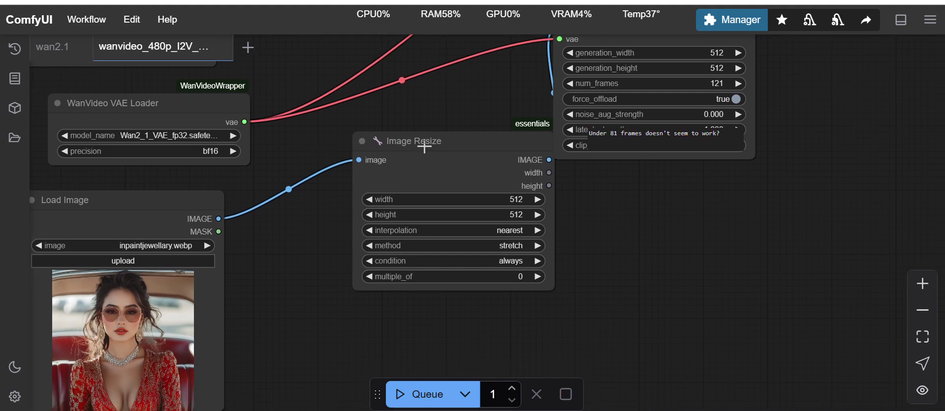
# Shift the Image Resize node left and down, and recentre on the ImageClip Encode node
pyautogui.moveTo(386, 161); pyautogui.dragTo(364, 175)
pyautogui.moveTo(437, 114); pyautogui.dragTo(350, 217)
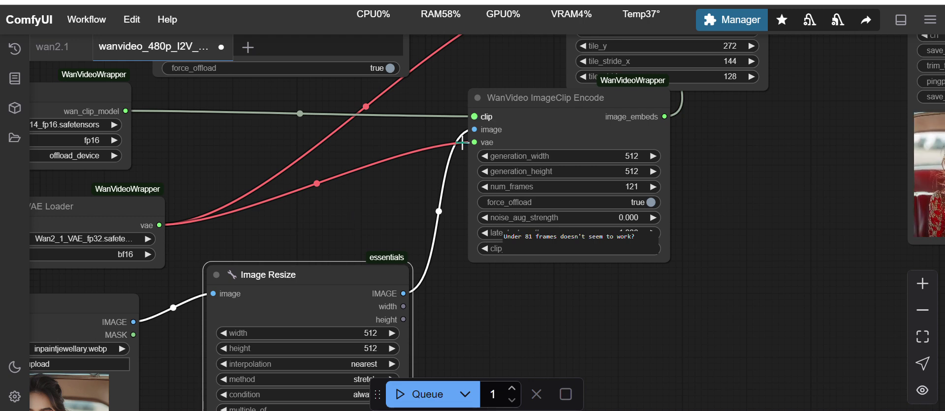
pyautogui.moveTo(390, 209); pyautogui.dragTo(403, 179)
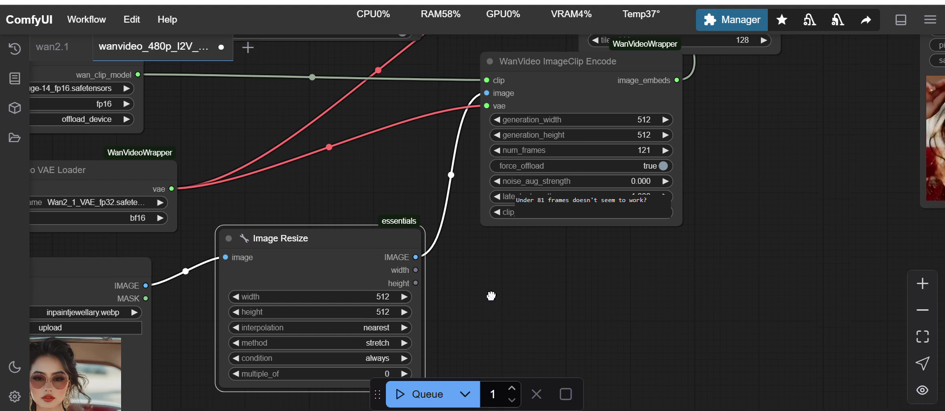
pyautogui.scroll(-2, 501, 323)
pyautogui.hscroll(3, 436, 317)
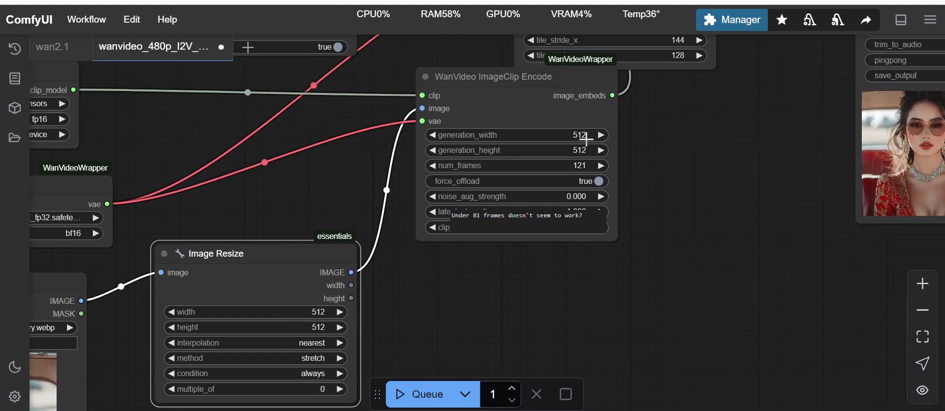
pyautogui.moveTo(664, 170); pyautogui.dragTo(568, 295)
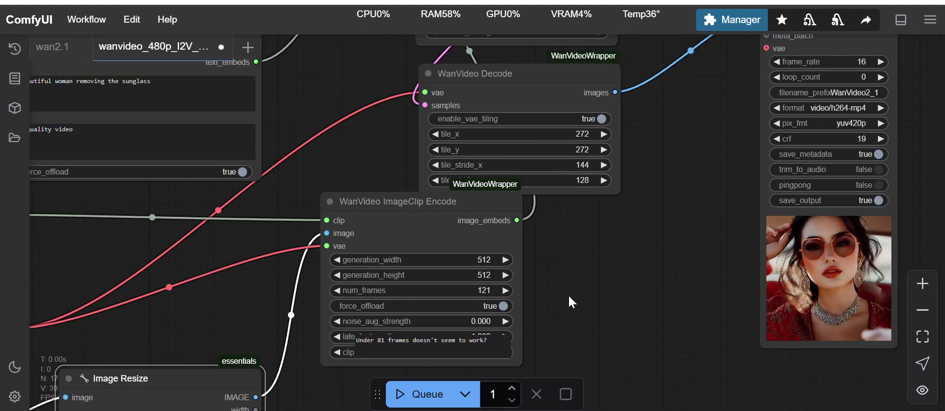
pyautogui.scroll(-2, 568, 294)
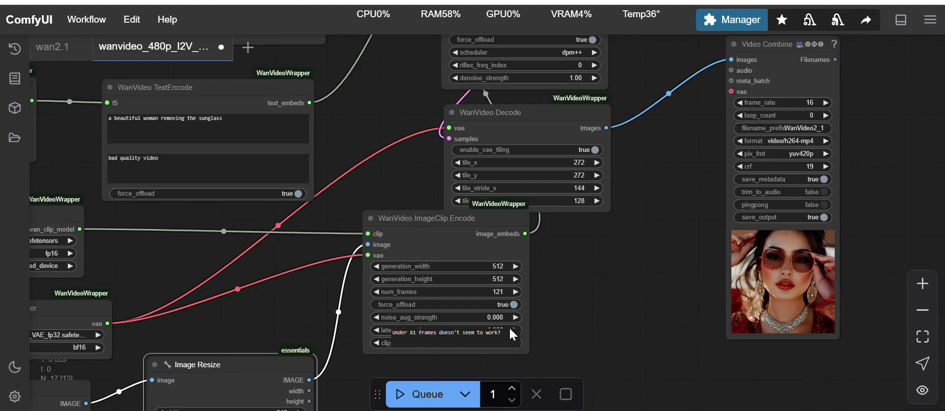
# Queue the 512×512, 121-frame generation and bring the running WanVideo Sampler into view
pyautogui.click(429, 399)
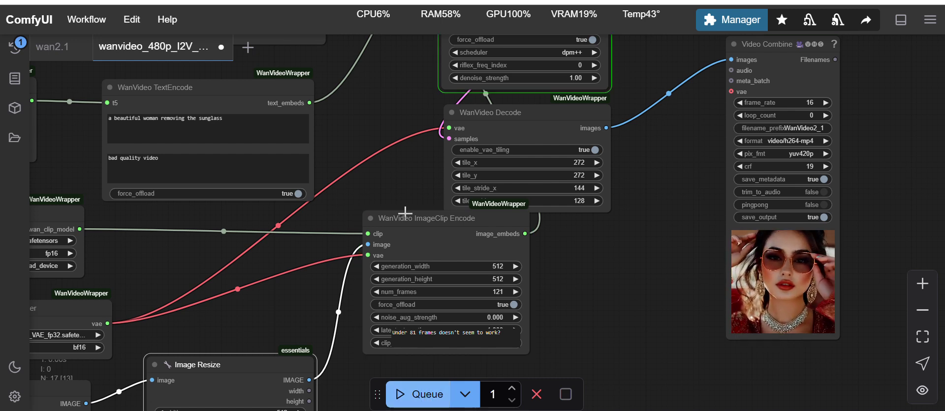
pyautogui.moveTo(383, 85); pyautogui.dragTo(344, 191)
pyautogui.scroll(-4, 344, 191)
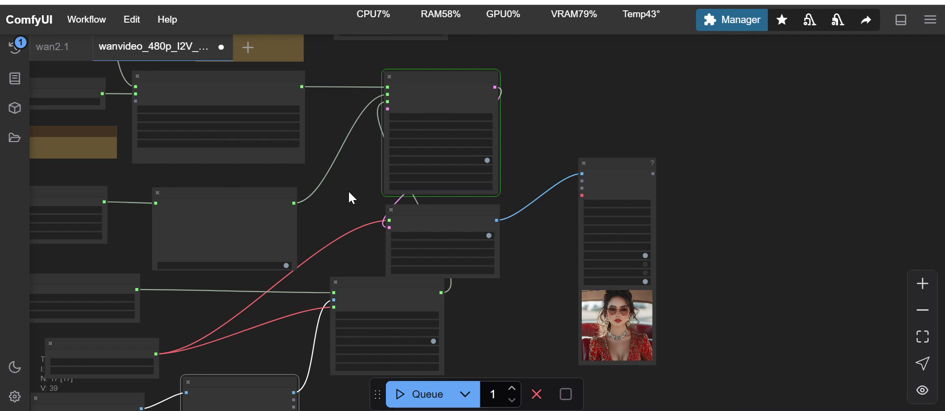
pyautogui.moveTo(555, 111); pyautogui.dragTo(588, 96)
pyautogui.scroll(8, 588, 96)
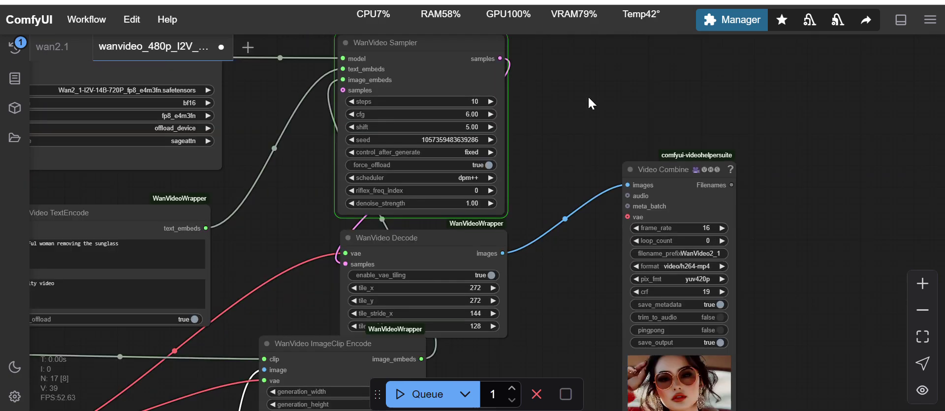
pyautogui.moveTo(540, 131); pyautogui.dragTo(597, 183)
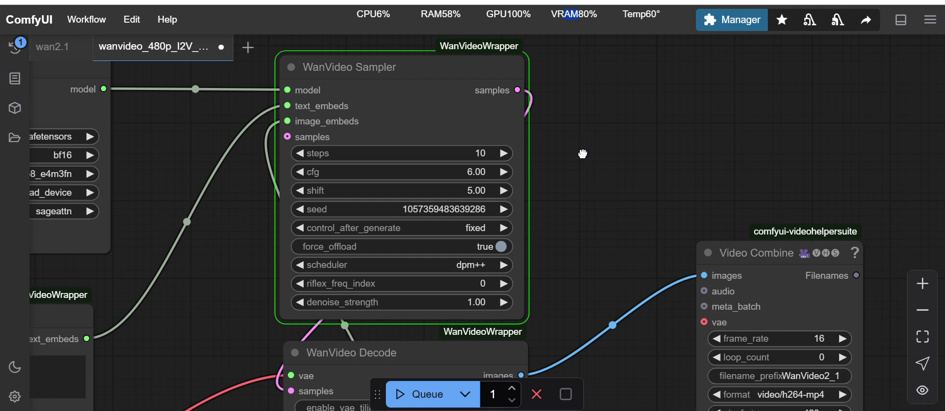
# Pan down to the decode and ImageClip Encode nodes and the video preview
pyautogui.moveTo(582, 154); pyautogui.dragTo(583, 148)
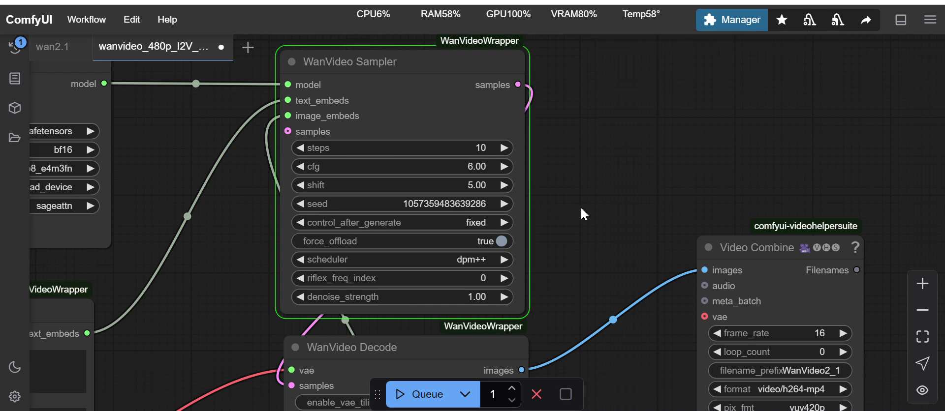
pyautogui.moveTo(581, 214); pyautogui.dragTo(600, 82)
pyautogui.moveTo(611, 211); pyautogui.dragTo(615, 130)
pyautogui.scroll(-5, 515, 291)
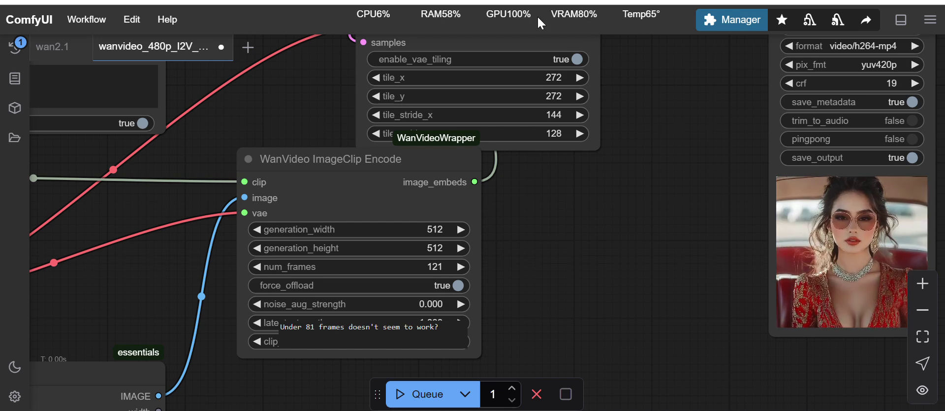
pyautogui.moveTo(550, 13); pyautogui.dragTo(587, 11)
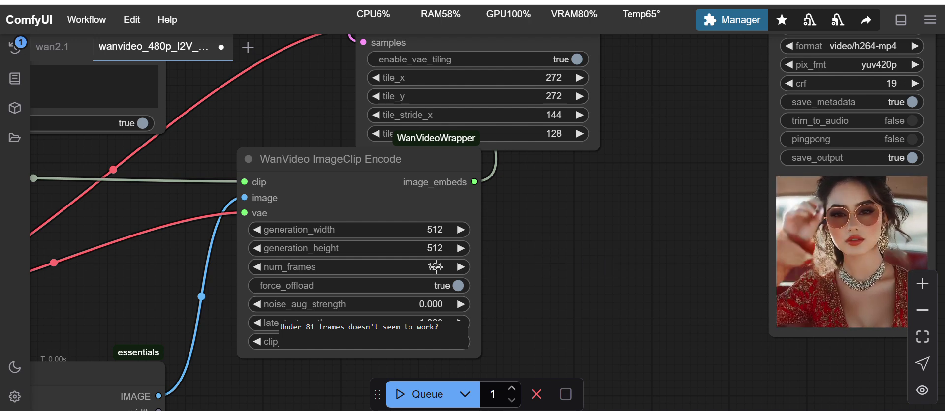
pyautogui.moveTo(660, 161); pyautogui.dragTo(493, 242)
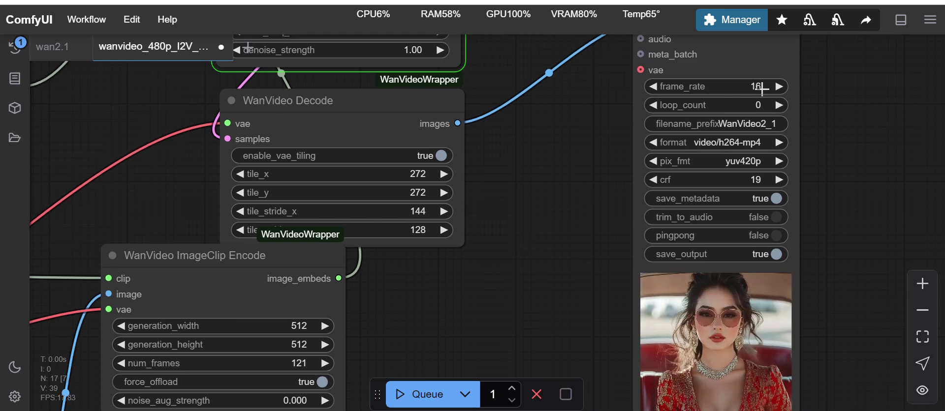
pyautogui.moveTo(556, 253); pyautogui.dragTo(544, 267)
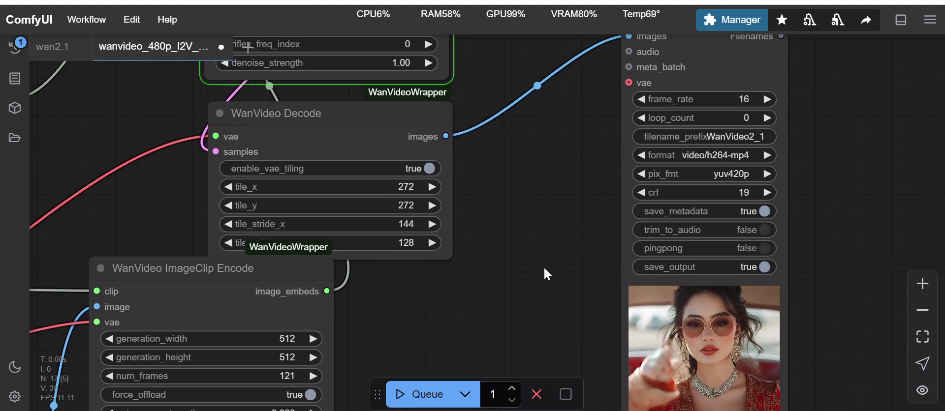
pyautogui.moveTo(447, 303); pyautogui.dragTo(536, 216)
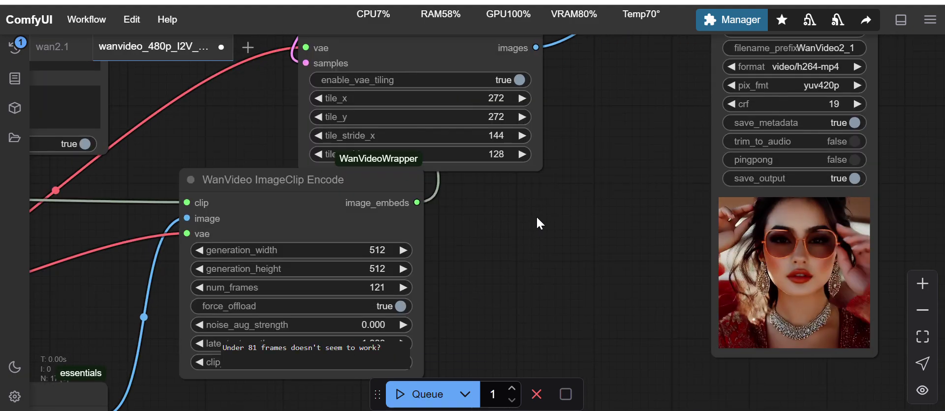
pyautogui.scroll(-6, 536, 215)
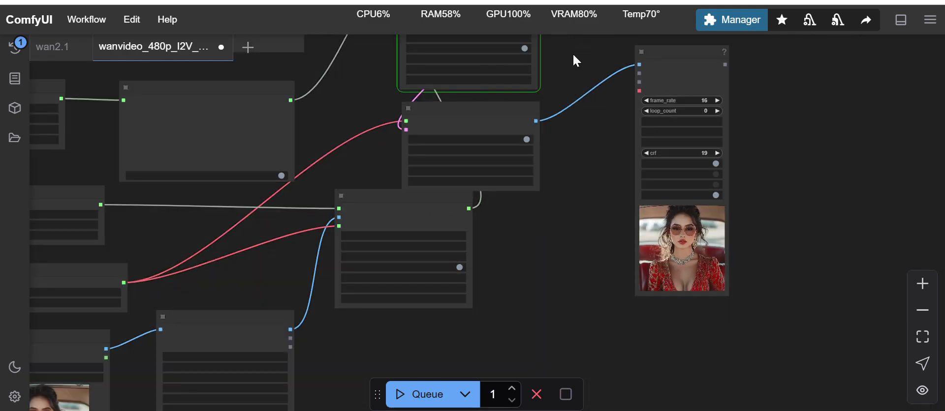
pyautogui.moveTo(573, 105); pyautogui.dragTo(541, 110)
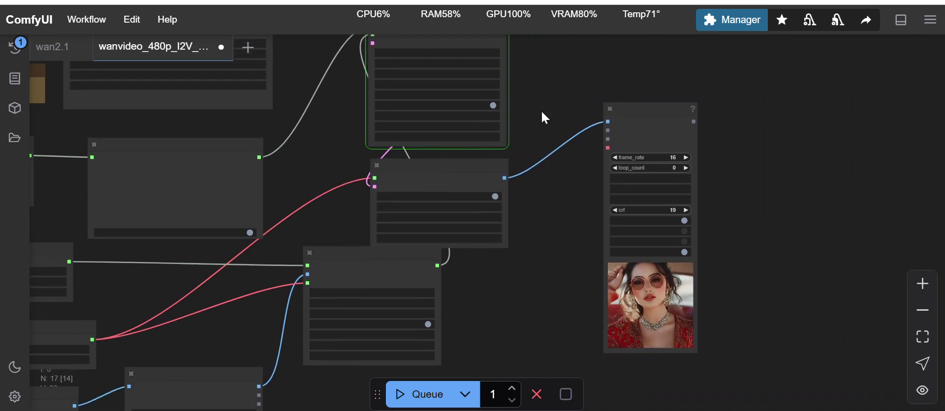
pyautogui.scroll(5, 549, 192)
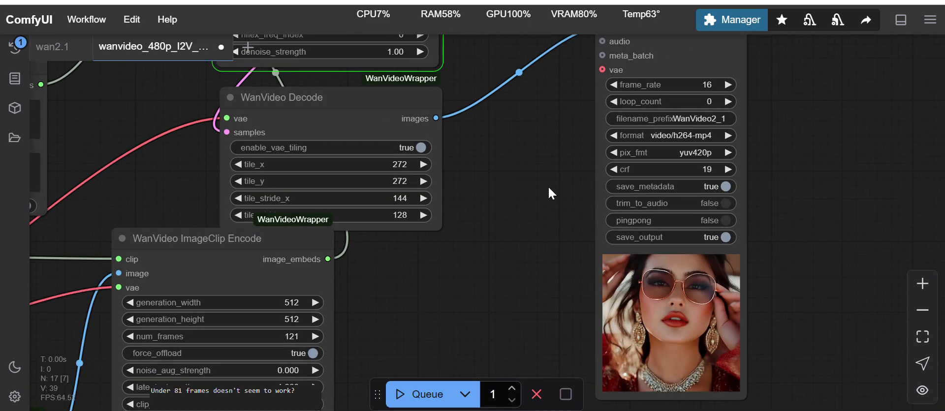
pyautogui.moveTo(579, 296); pyautogui.dragTo(489, 232)
pyautogui.scroll(3, 548, 226)
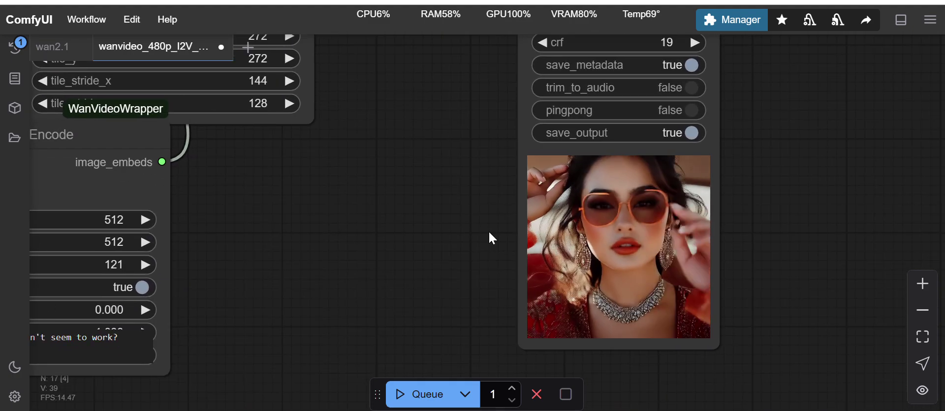
pyautogui.scroll(3, 488, 231)
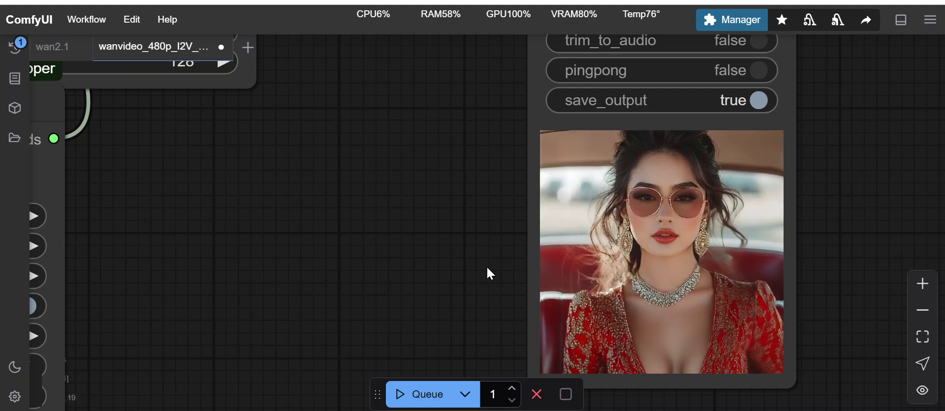
pyautogui.moveTo(490, 274); pyautogui.dragTo(473, 252)
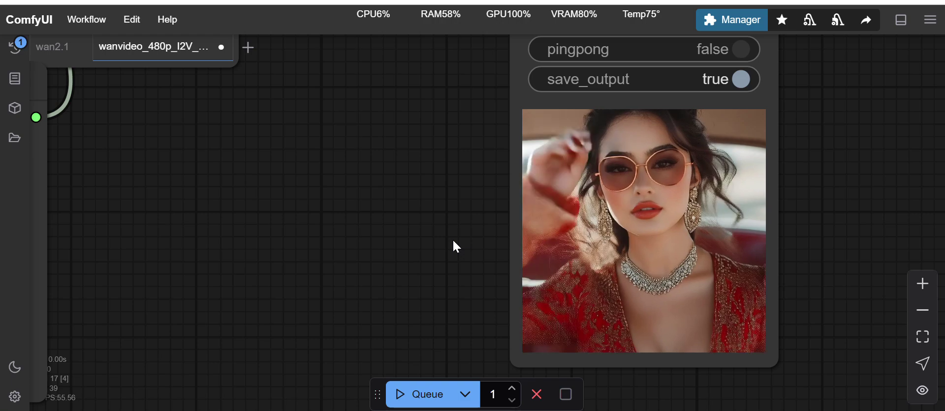
pyautogui.moveTo(466, 246); pyautogui.dragTo(435, 253)
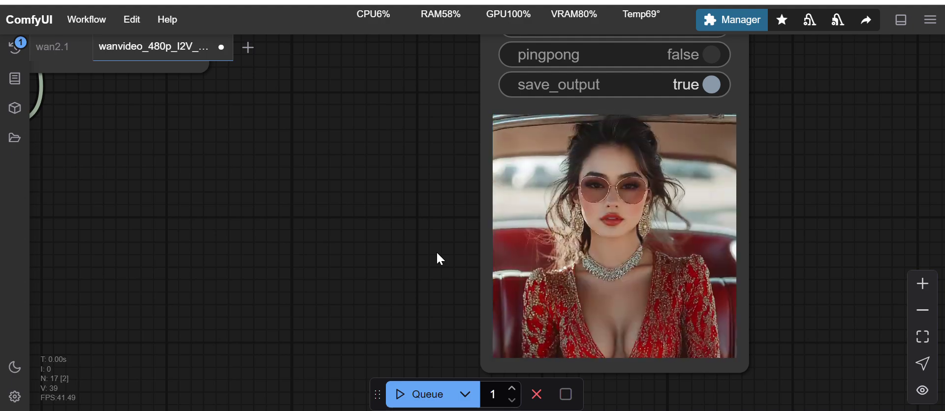
pyautogui.moveTo(357, 225); pyautogui.dragTo(550, 291)
pyautogui.scroll(-6, 522, 249)
pyautogui.scroll(2, 474, 225)
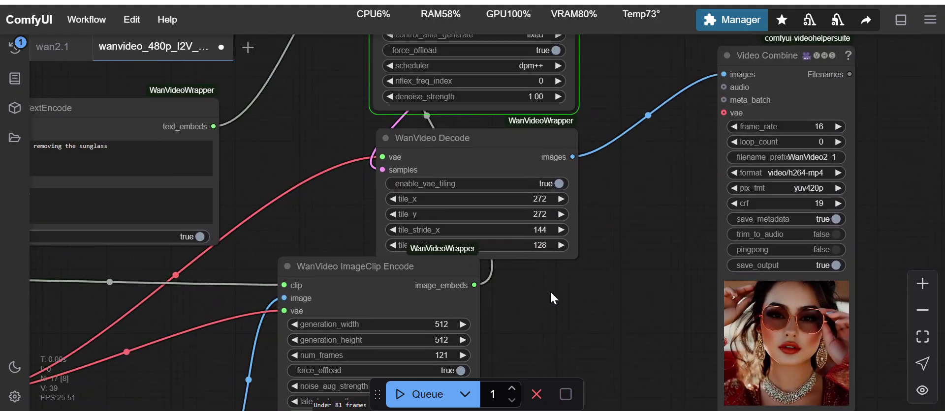
pyautogui.moveTo(598, 66); pyautogui.dragTo(601, 210)
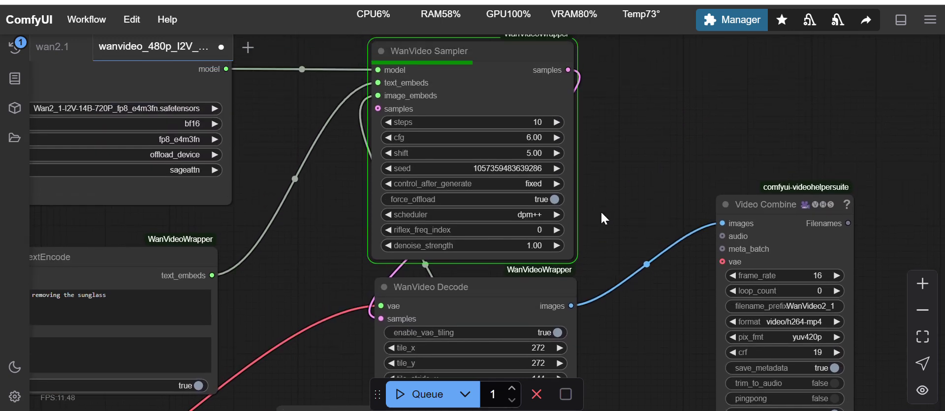
pyautogui.moveTo(624, 138); pyautogui.dragTo(626, 195)
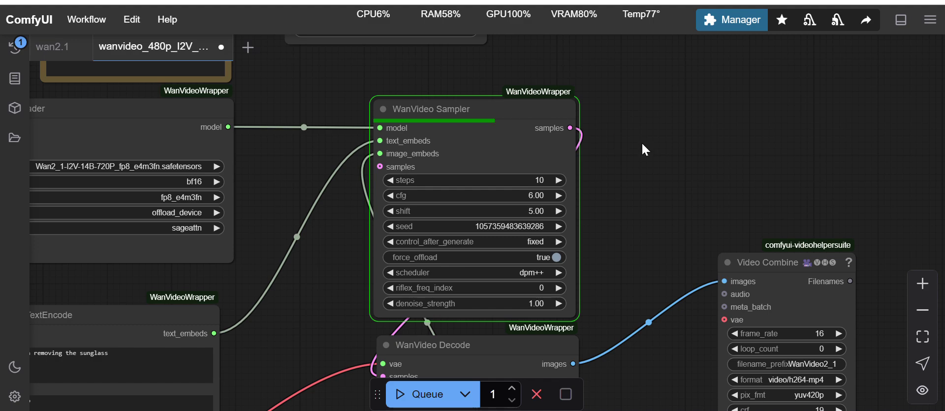
pyautogui.moveTo(664, 193); pyautogui.dragTo(603, 109)
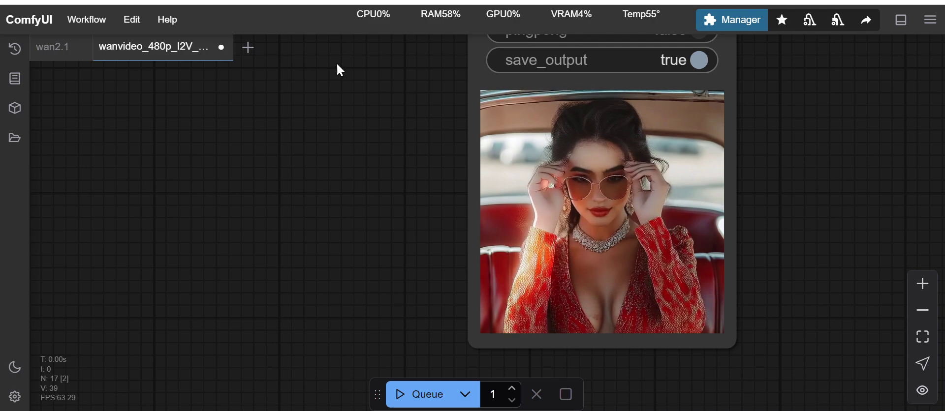
pyautogui.moveTo(337, 160); pyautogui.dragTo(316, 153)
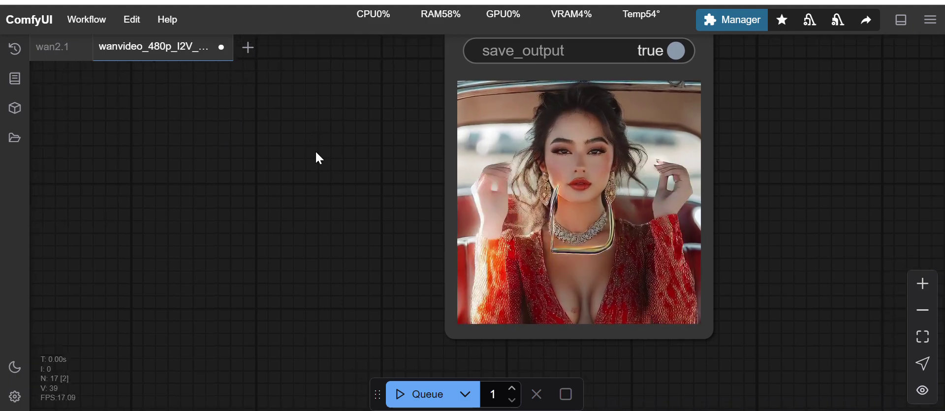
pyautogui.scroll(2, 316, 153)
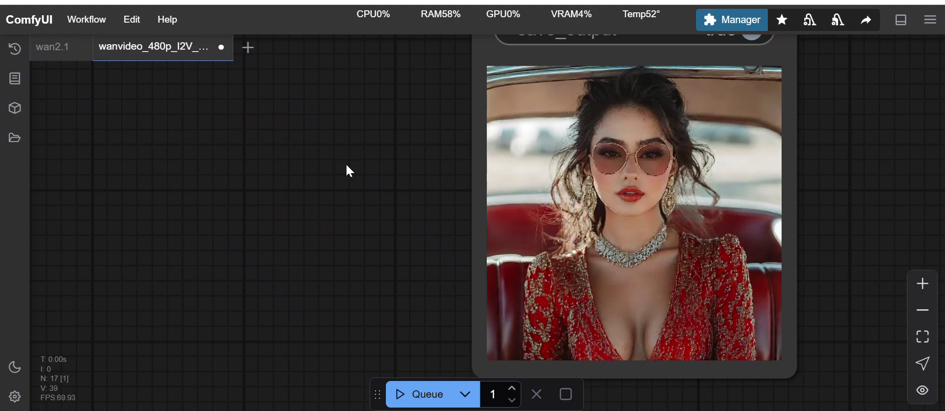
pyautogui.moveTo(364, 191); pyautogui.dragTo(332, 178)
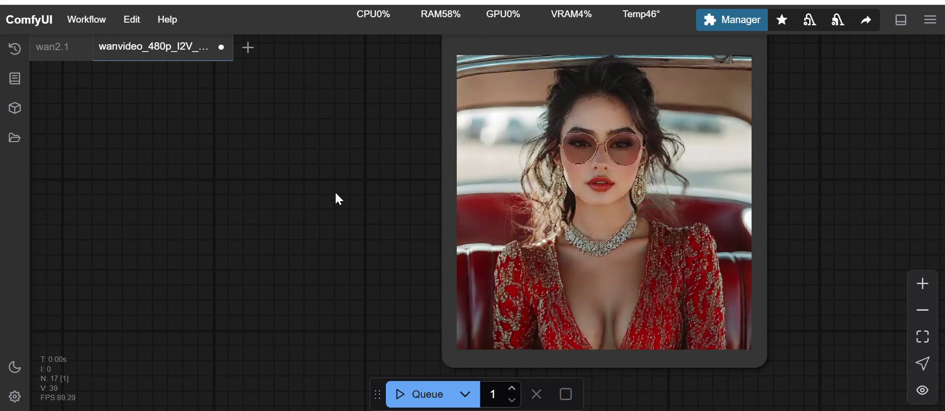
# Pan across the graph to the ImageClip Encode inputs and the Image Resize feeding it
pyautogui.scroll(-6, 346, 246)
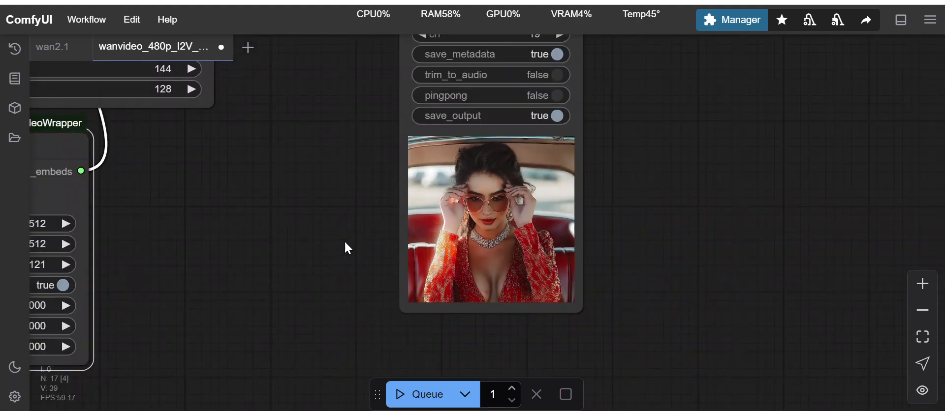
pyautogui.moveTo(192, 226); pyautogui.dragTo(341, 245)
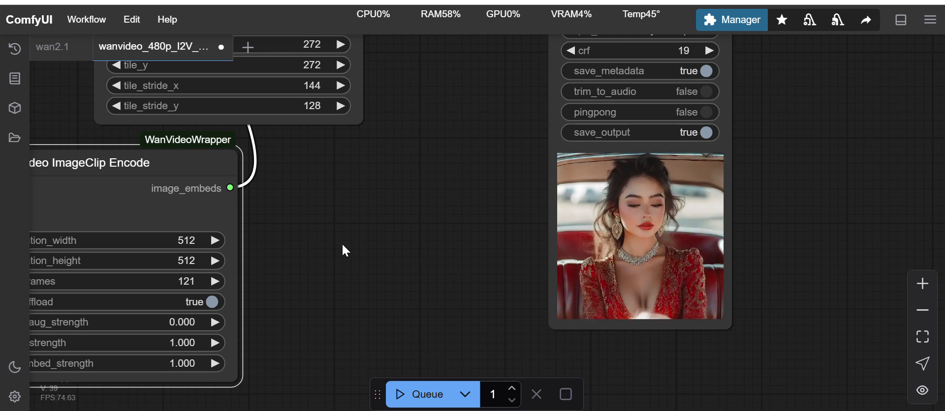
pyautogui.moveTo(312, 204); pyautogui.dragTo(574, 218)
pyautogui.moveTo(183, 144); pyautogui.dragTo(515, 116)
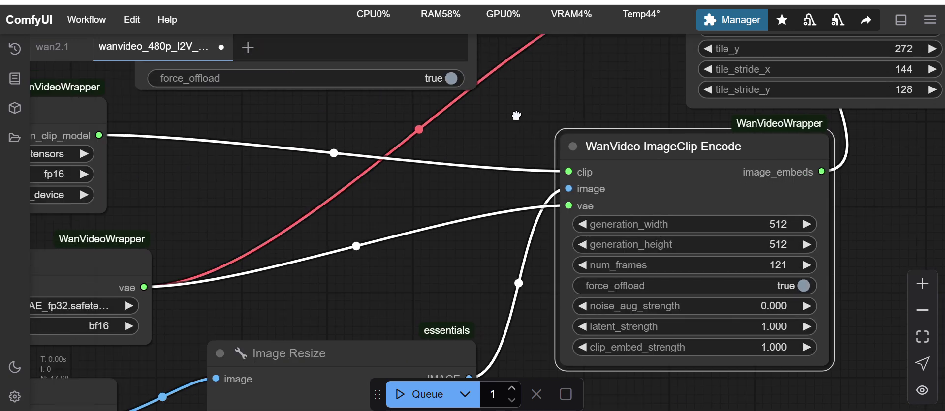
pyautogui.moveTo(219, 193); pyautogui.dragTo(199, 203)
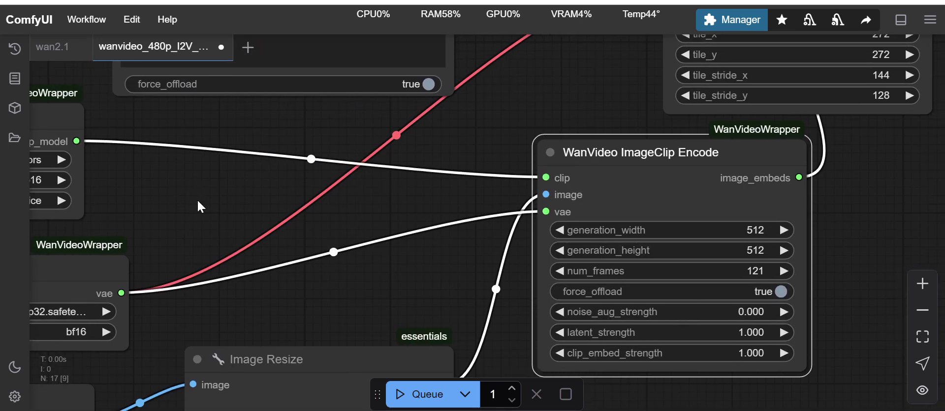
pyautogui.moveTo(577, 117); pyautogui.dragTo(321, 140)
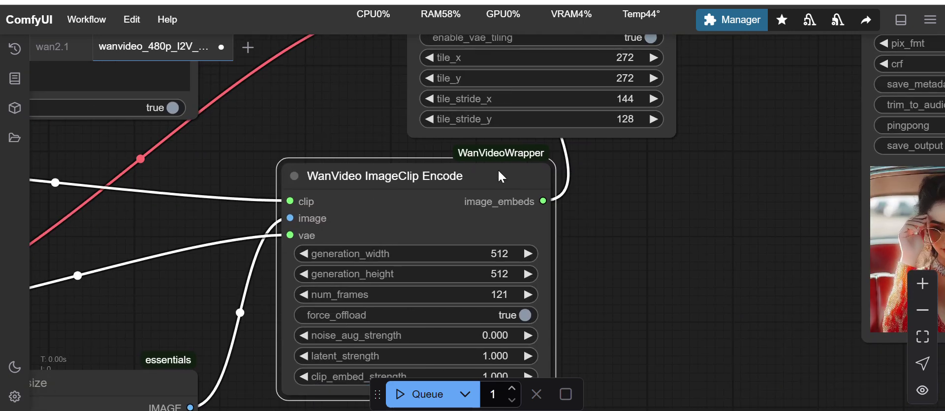
pyautogui.moveTo(598, 262); pyautogui.dragTo(541, 186)
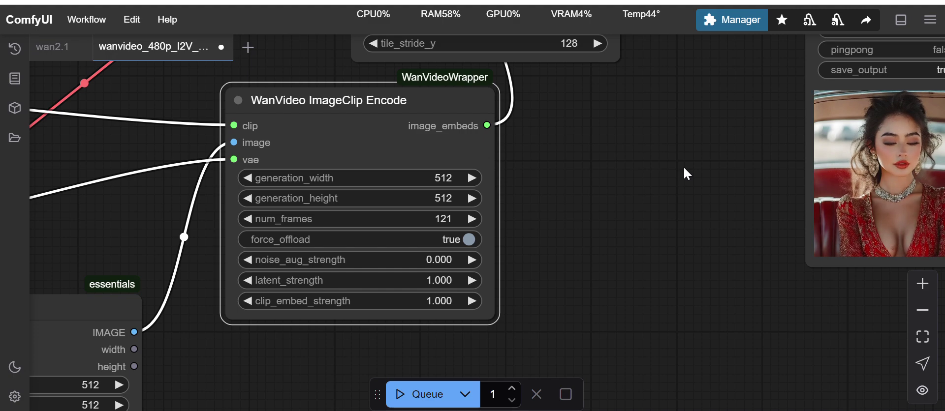
pyautogui.moveTo(733, 127); pyautogui.dragTo(552, 187)
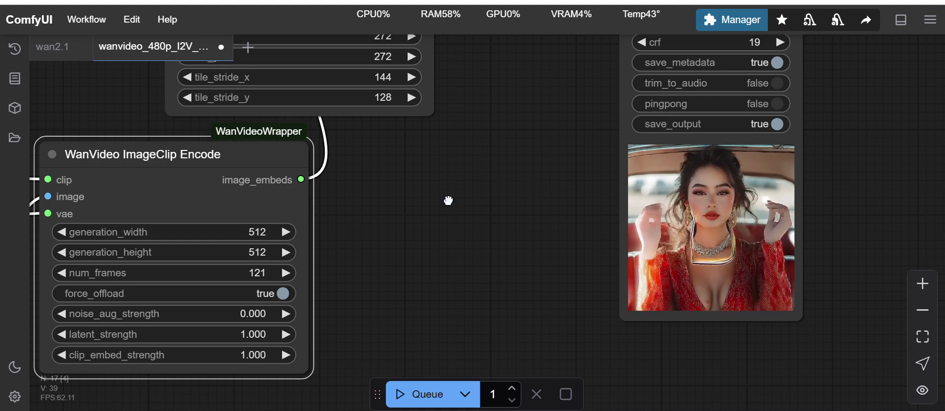
# Recentre on the ImageClip Encode node's 512×512, 121-frame settings beside the video preview
pyautogui.moveTo(447, 201); pyautogui.dragTo(631, 154)
pyautogui.moveTo(76, 212); pyautogui.dragTo(642, 161)
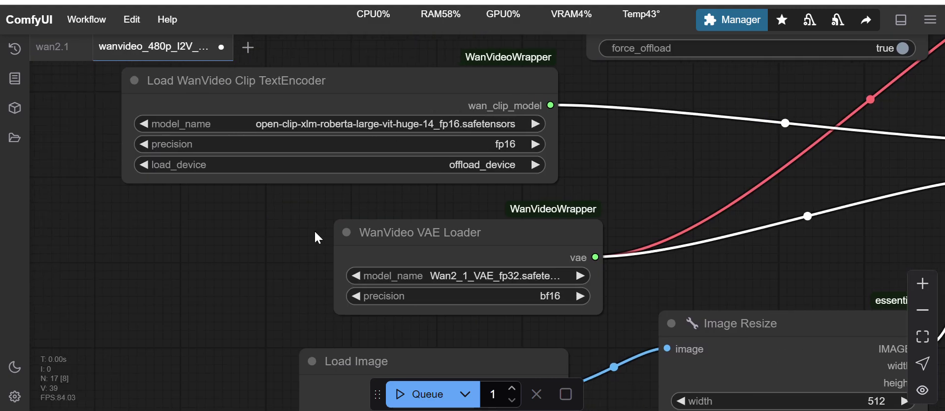
pyautogui.scroll(-7, 215, 256)
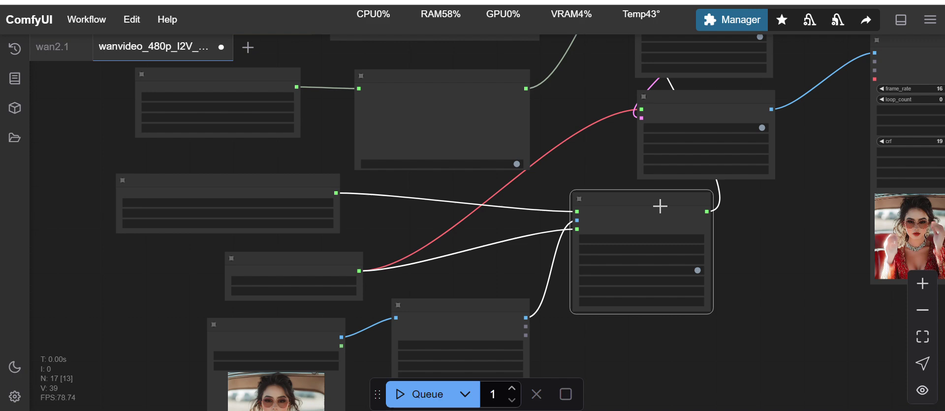
pyautogui.moveTo(771, 212); pyautogui.dragTo(666, 151)
pyautogui.scroll(5, 663, 146)
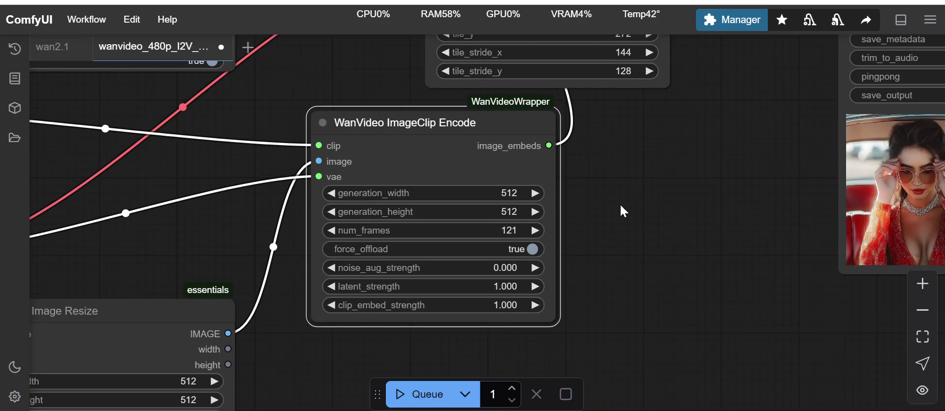
pyautogui.moveTo(649, 231); pyautogui.dragTo(576, 212)
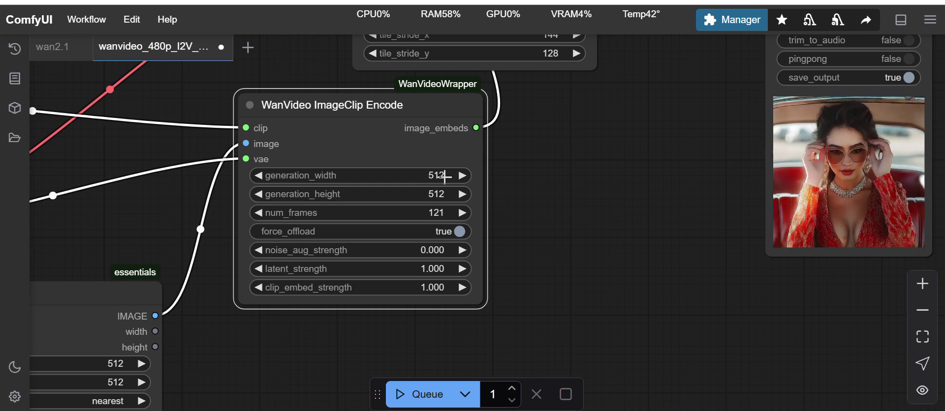
pyautogui.moveTo(587, 149); pyautogui.dragTo(580, 173)
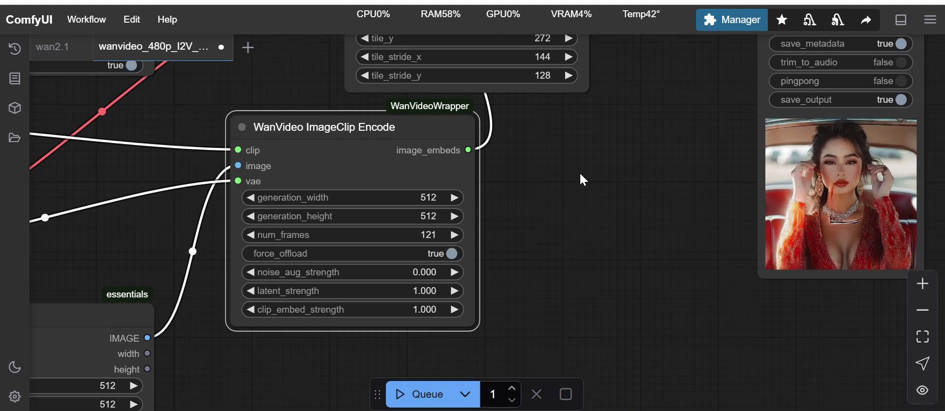
pyautogui.moveTo(580, 174); pyautogui.dragTo(540, 180)
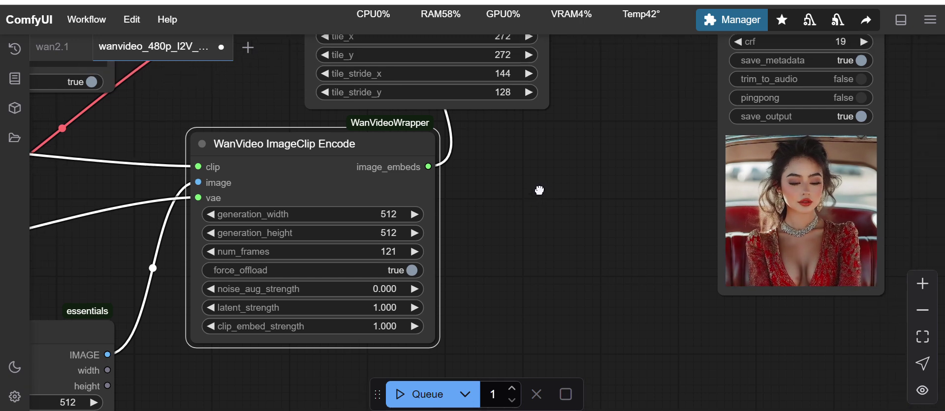
pyautogui.moveTo(635, 169); pyautogui.dragTo(609, 179)
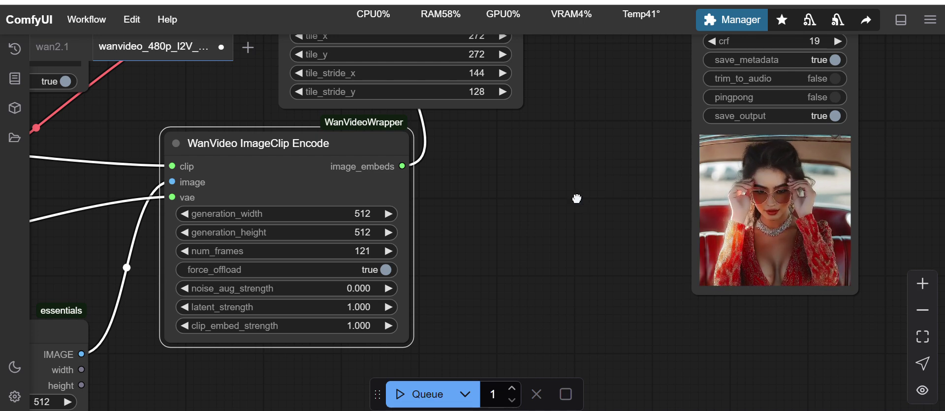
pyautogui.moveTo(576, 197); pyautogui.dragTo(477, 288)
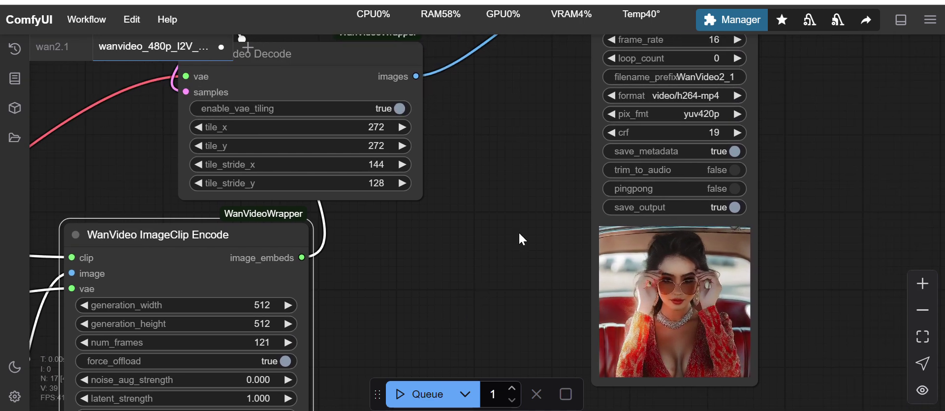
pyautogui.moveTo(518, 231); pyautogui.dragTo(483, 196)
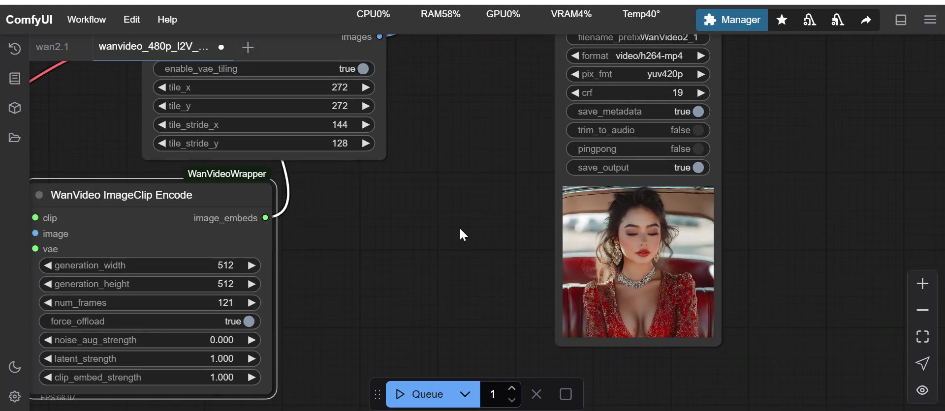
pyautogui.moveTo(461, 230); pyautogui.dragTo(502, 226)
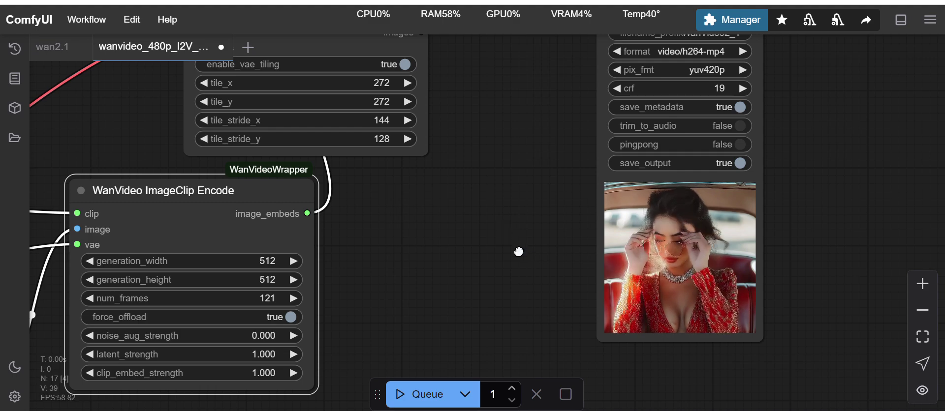
pyautogui.moveTo(518, 253); pyautogui.dragTo(454, 211)
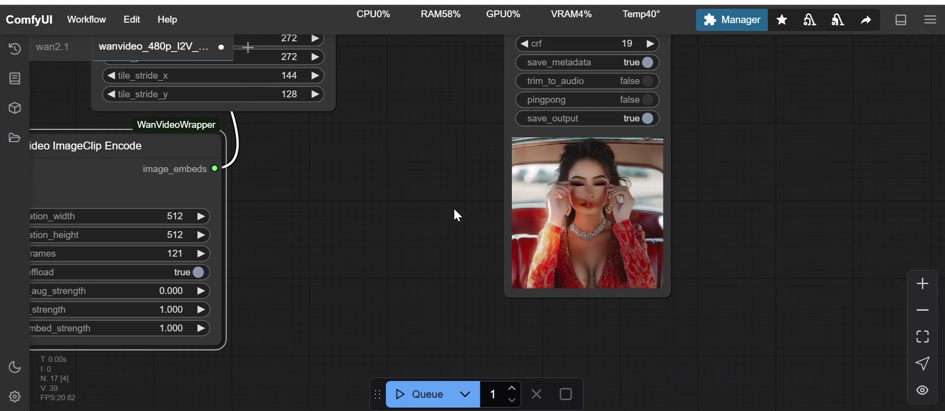
pyautogui.scroll(4, 455, 212)
pyautogui.scroll(-5, 474, 217)
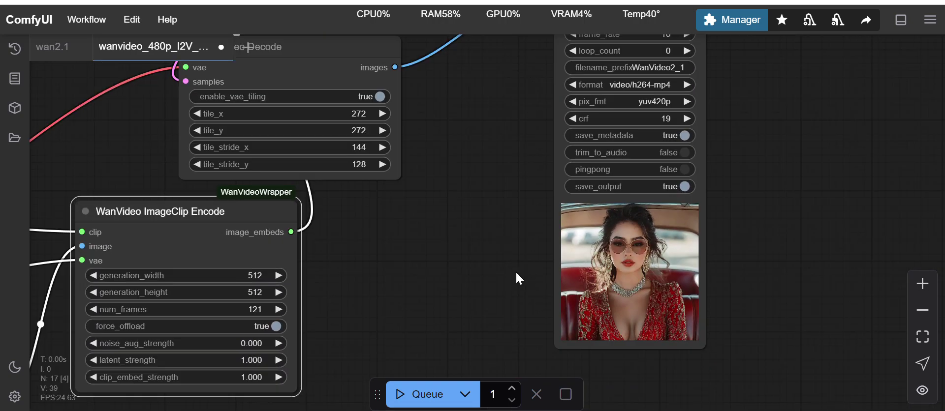
pyautogui.moveTo(459, 277); pyautogui.dragTo(624, 262)
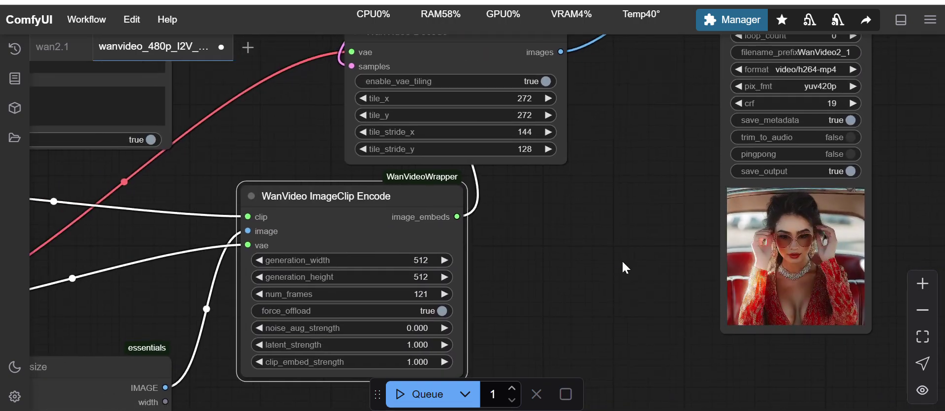
pyautogui.moveTo(311, 137); pyautogui.dragTo(562, 104)
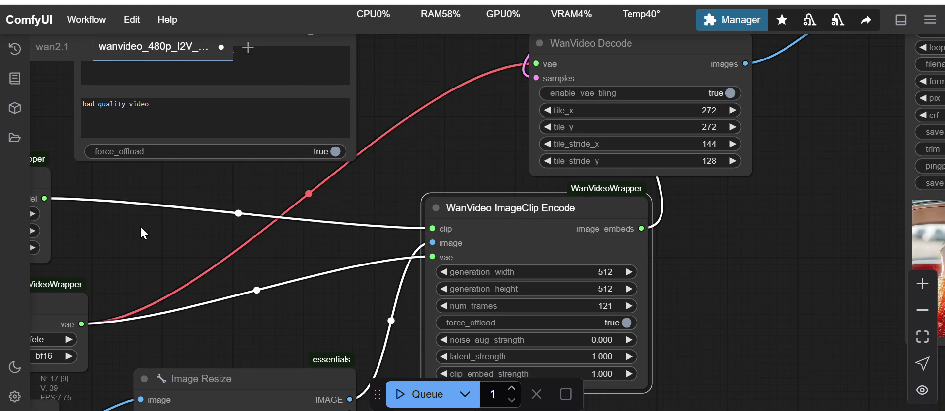
pyautogui.moveTo(141, 229); pyautogui.dragTo(240, 285)
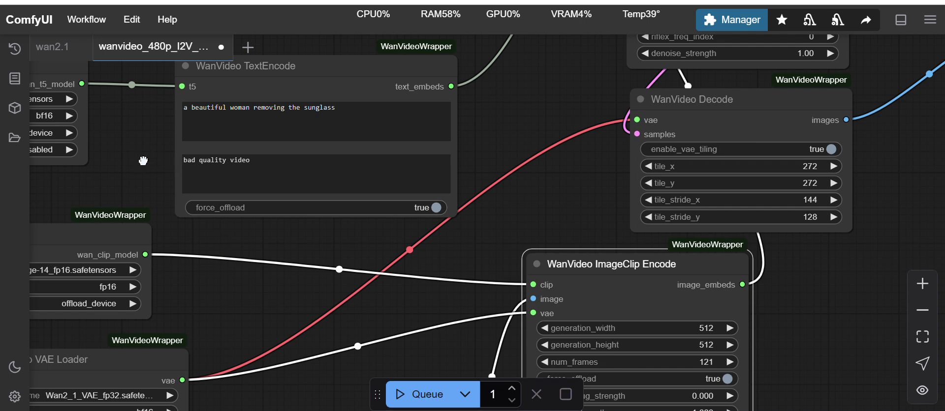
pyautogui.moveTo(143, 161); pyautogui.dragTo(173, 178)
pyautogui.click(320, 189)
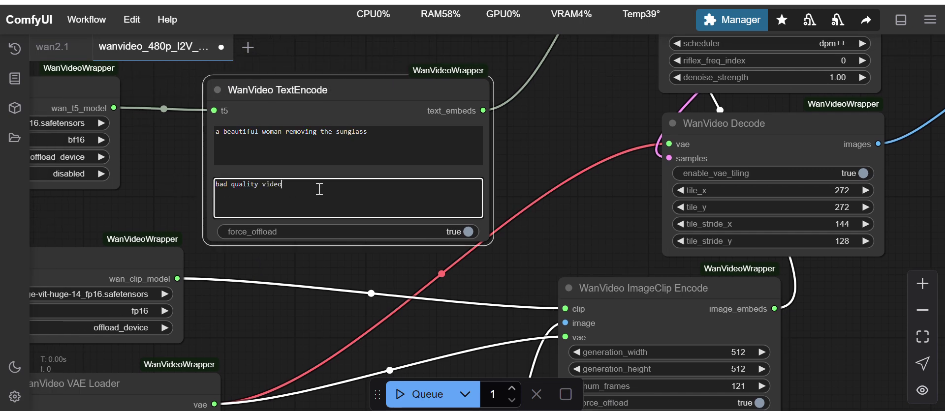
pyautogui.press('BackSpace')
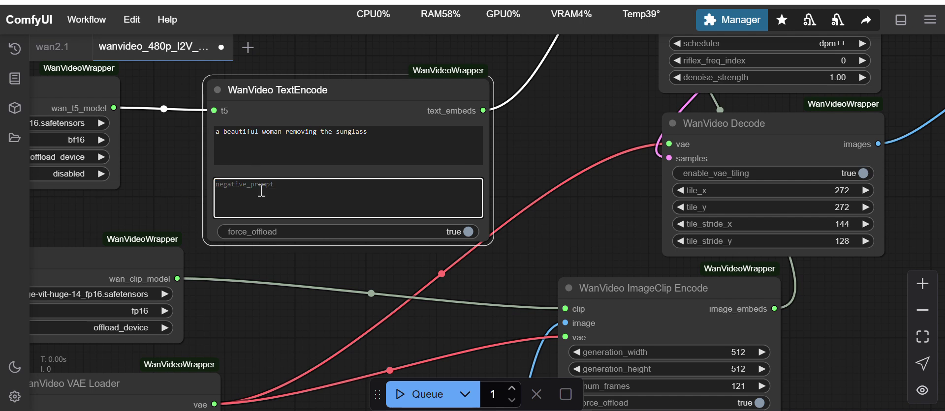
pyautogui.click(150, 192)
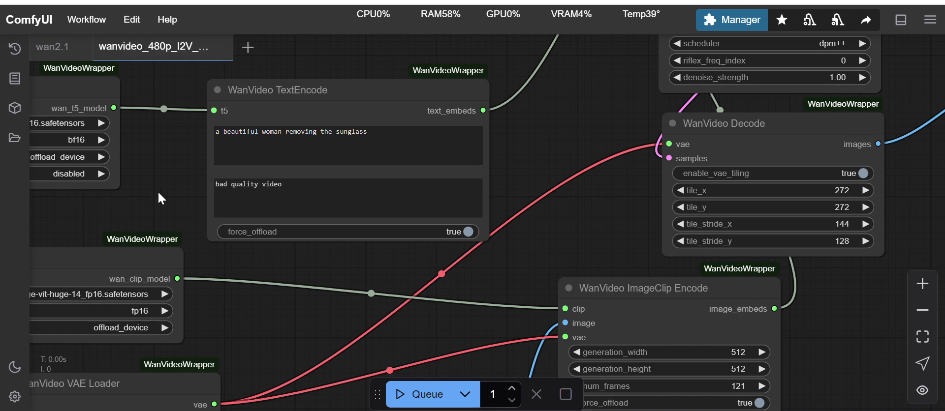
pyautogui.hscroll(5, 491, 194)
pyautogui.scroll(2, 492, 194)
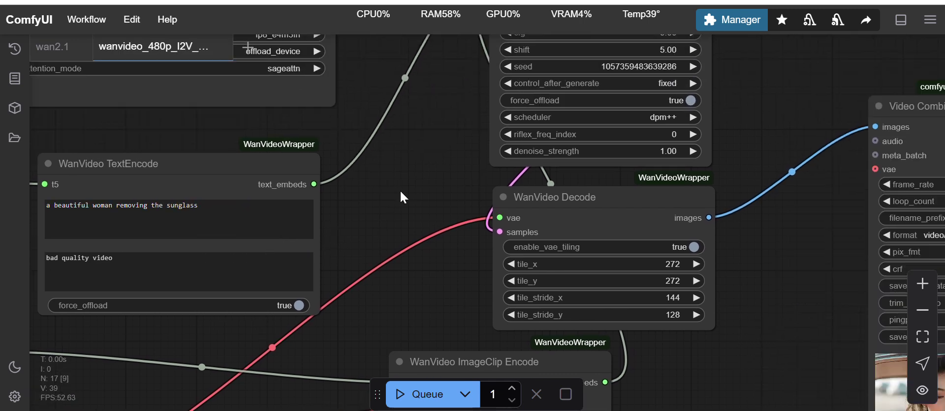
pyautogui.moveTo(423, 173); pyautogui.dragTo(194, 256)
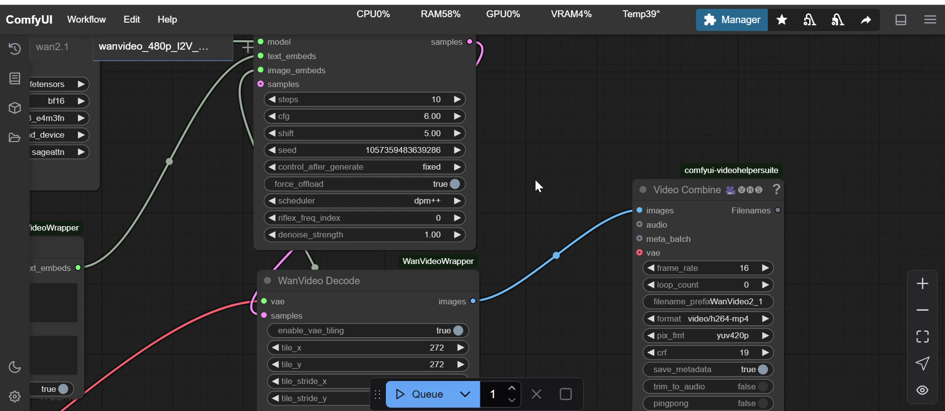
pyautogui.hscroll(-3, 485, 190)
pyautogui.scroll(-1, 485, 190)
pyautogui.moveTo(264, 237); pyautogui.dragTo(371, 187)
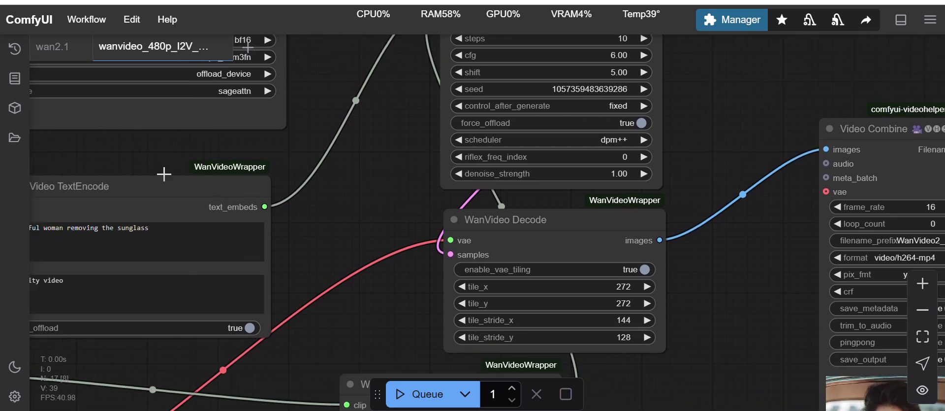
pyautogui.moveTo(151, 151); pyautogui.dragTo(314, 138)
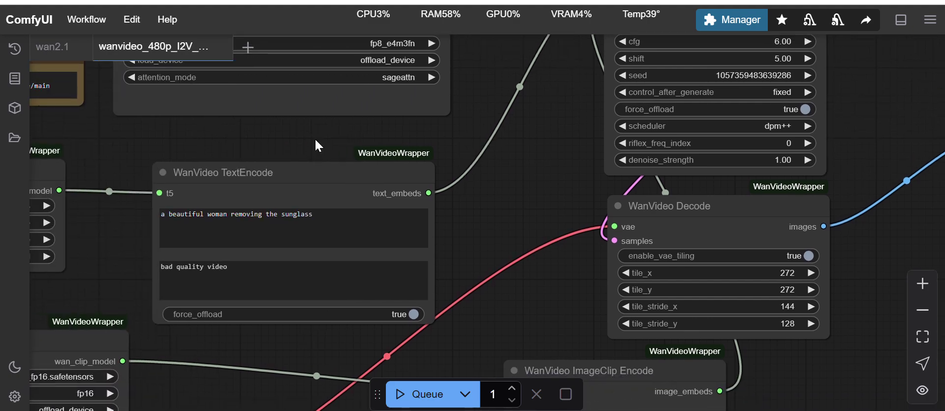
pyautogui.moveTo(127, 154); pyautogui.dragTo(274, 147)
pyautogui.scroll(-5, 274, 148)
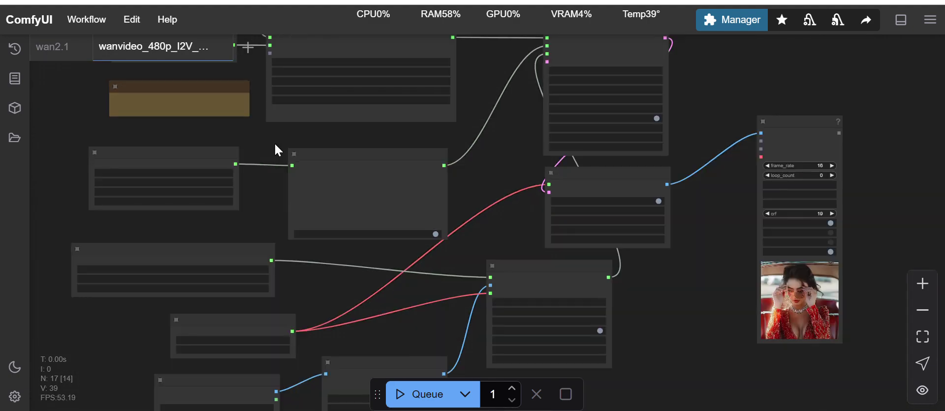
pyautogui.moveTo(55, 205); pyautogui.dragTo(150, 150)
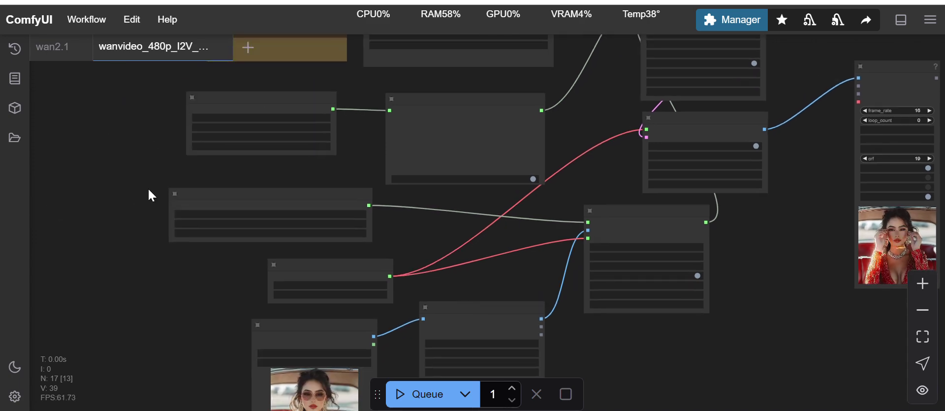
pyautogui.moveTo(153, 299); pyautogui.dragTo(146, 181)
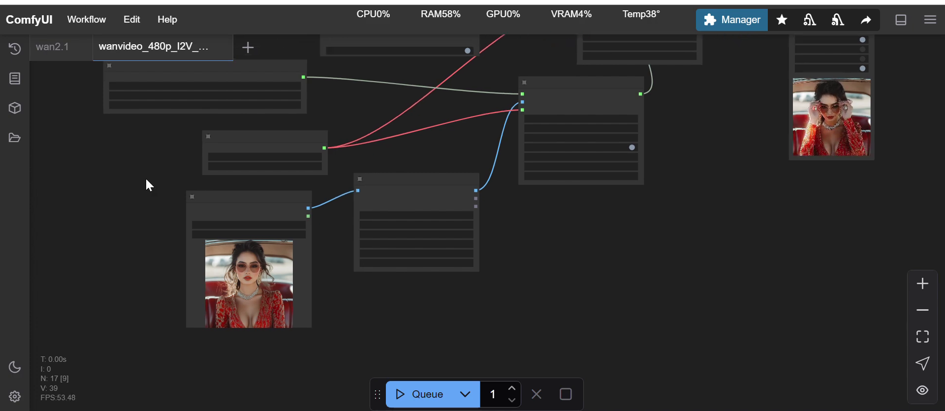
pyautogui.scroll(8, 145, 178)
pyautogui.moveTo(168, 243); pyautogui.dragTo(67, 223)
pyautogui.scroll(-5, 67, 224)
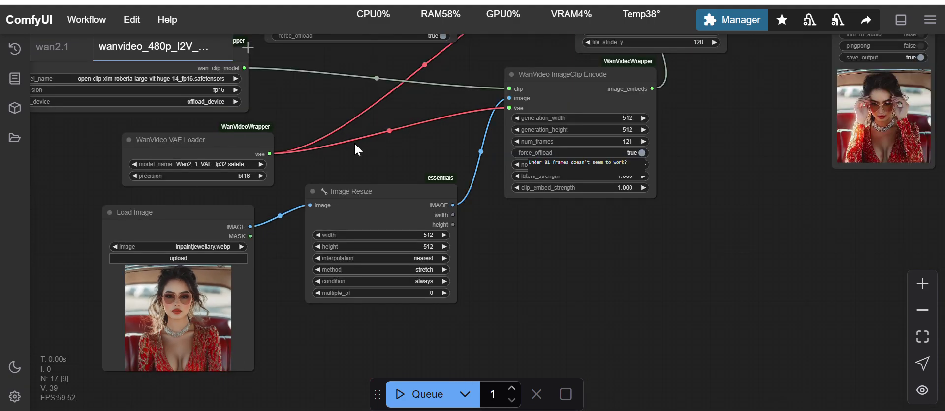
pyautogui.moveTo(403, 149); pyautogui.dragTo(298, 229)
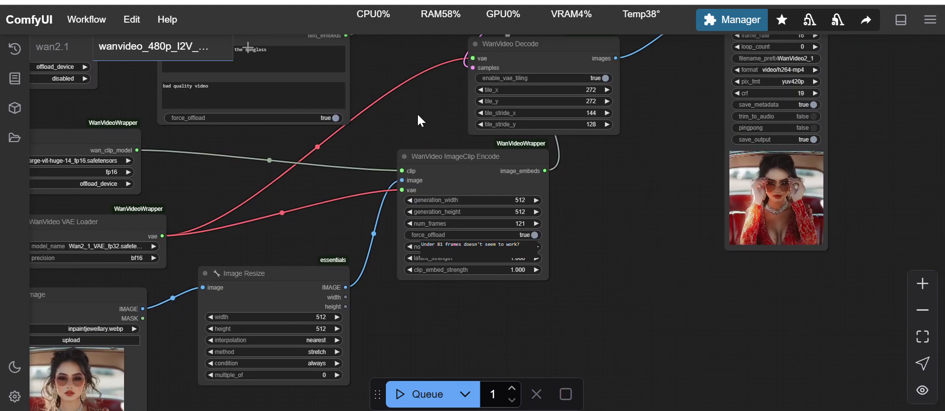
pyautogui.moveTo(412, 123); pyautogui.dragTo(370, 172)
pyautogui.scroll(-4, 370, 172)
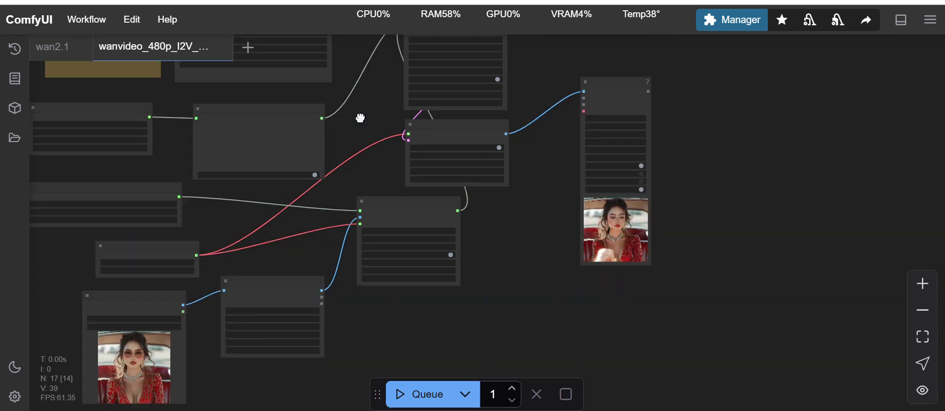
pyautogui.moveTo(359, 116); pyautogui.dragTo(343, 172)
pyautogui.scroll(5, 343, 171)
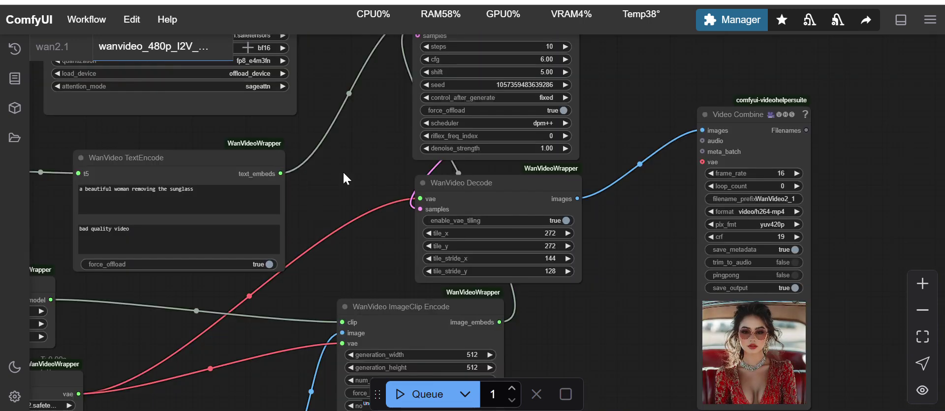
pyautogui.moveTo(363, 126); pyautogui.dragTo(334, 226)
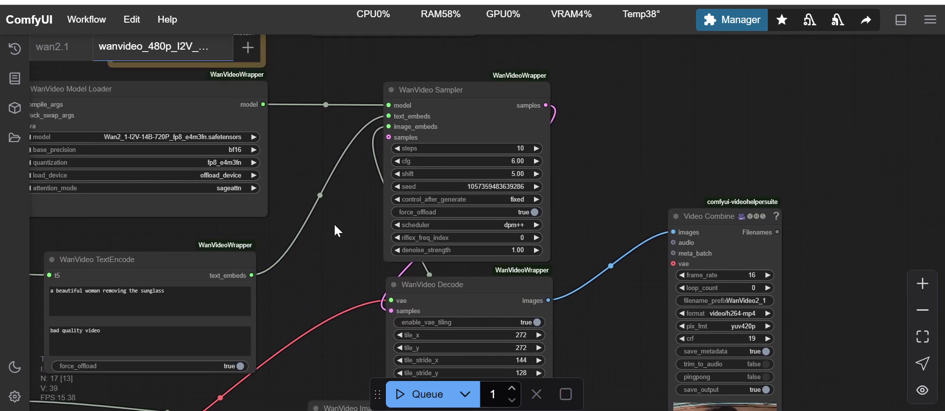
pyautogui.scroll(-5, 307, 209)
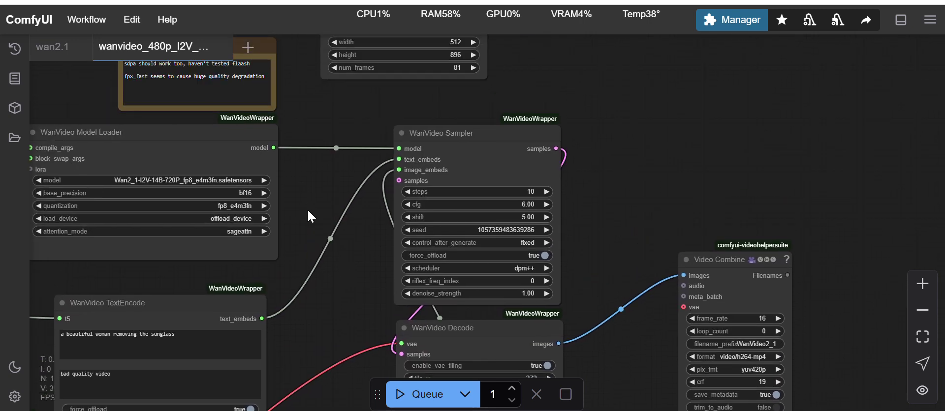
pyautogui.moveTo(332, 266); pyautogui.dragTo(411, 182)
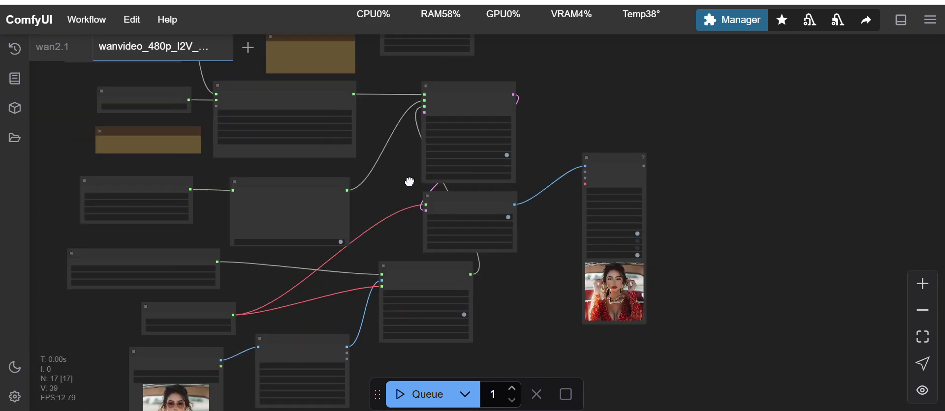